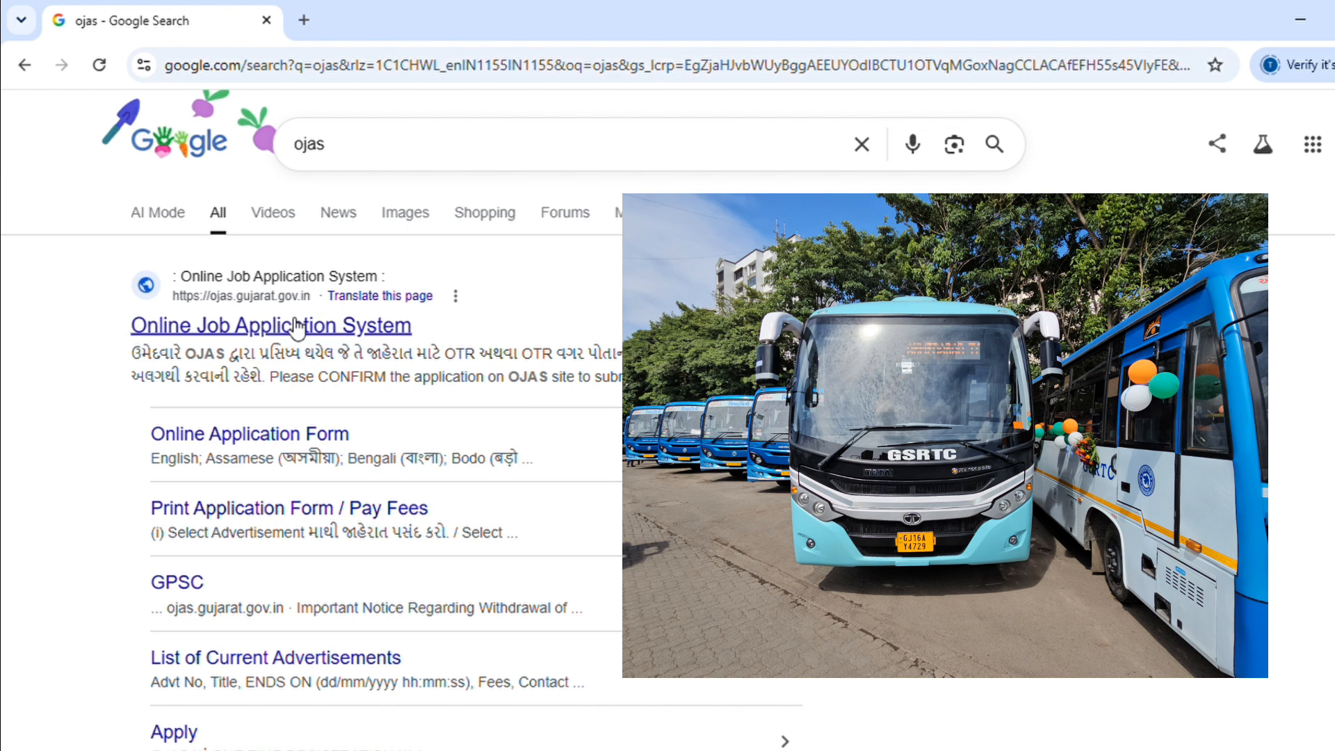
Step: Open the OJAS site and go to Online Application > Apply to list current advertisements
{"action": "left_click", "coordinate": [308, 329]}
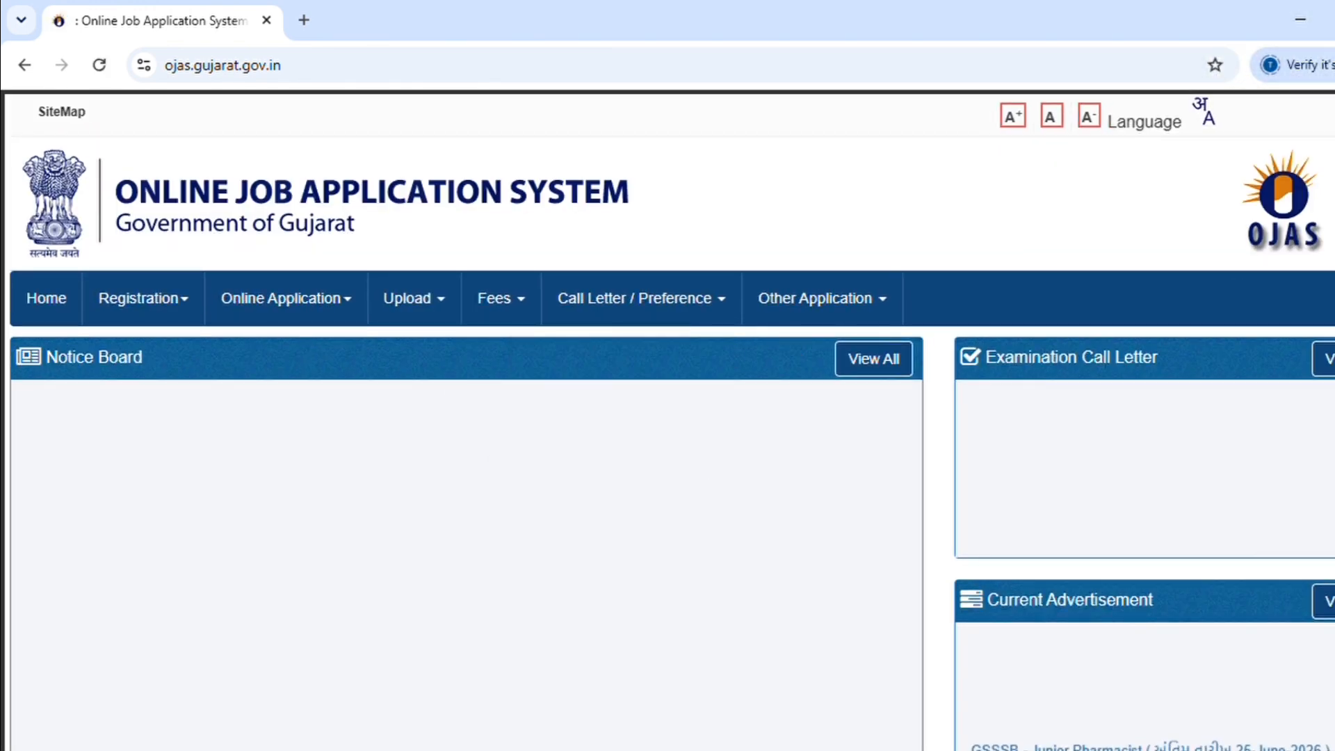
{"action": "scroll", "coordinate": [1232, 260], "scroll_direction": "down", "scroll_amount": 1}
{"action": "scroll", "coordinate": [1232, 260], "scroll_direction": "down", "scroll_amount": 1}
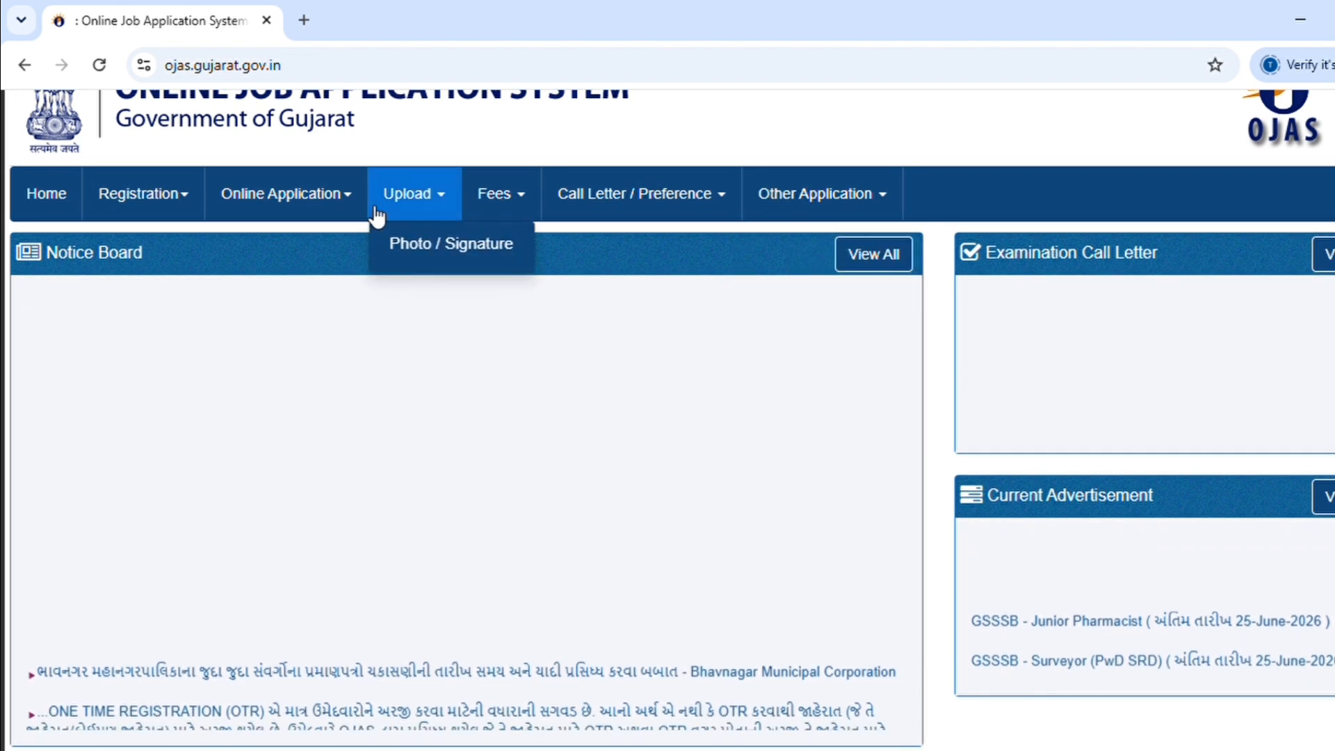
{"action": "mouse_move", "coordinate": [329, 217]}
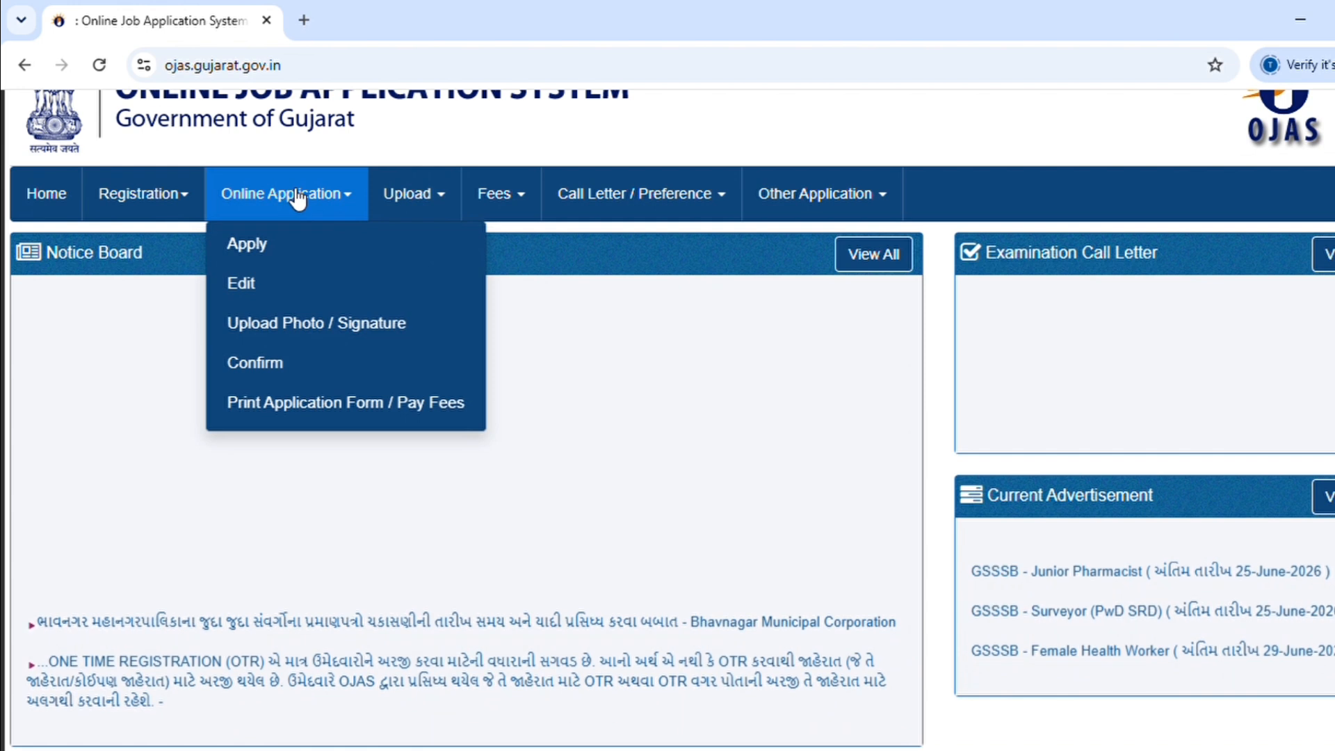
{"action": "left_click", "coordinate": [266, 257]}
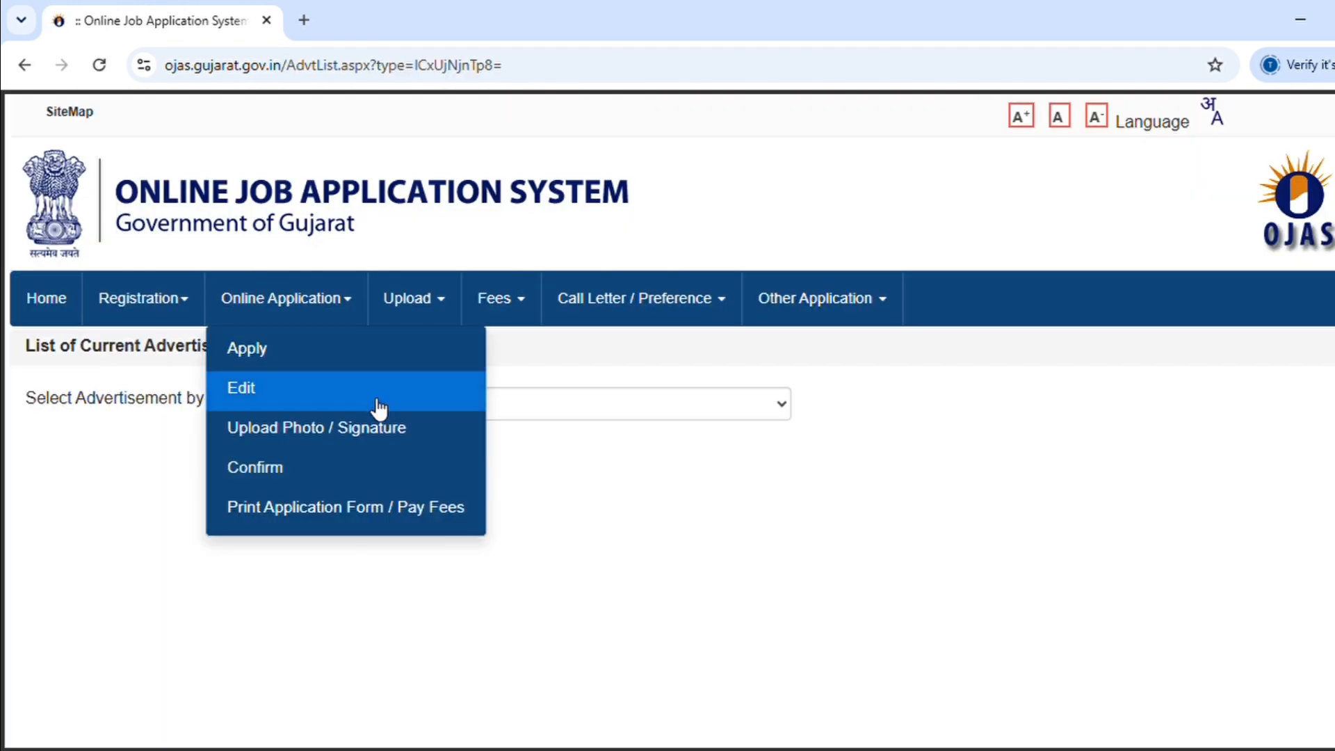
Step: Filter advertisements to GSRTC and look over the DRIVER - 202627 and CONDUCTOR- 202627 posts
{"action": "left_click", "coordinate": [645, 422]}
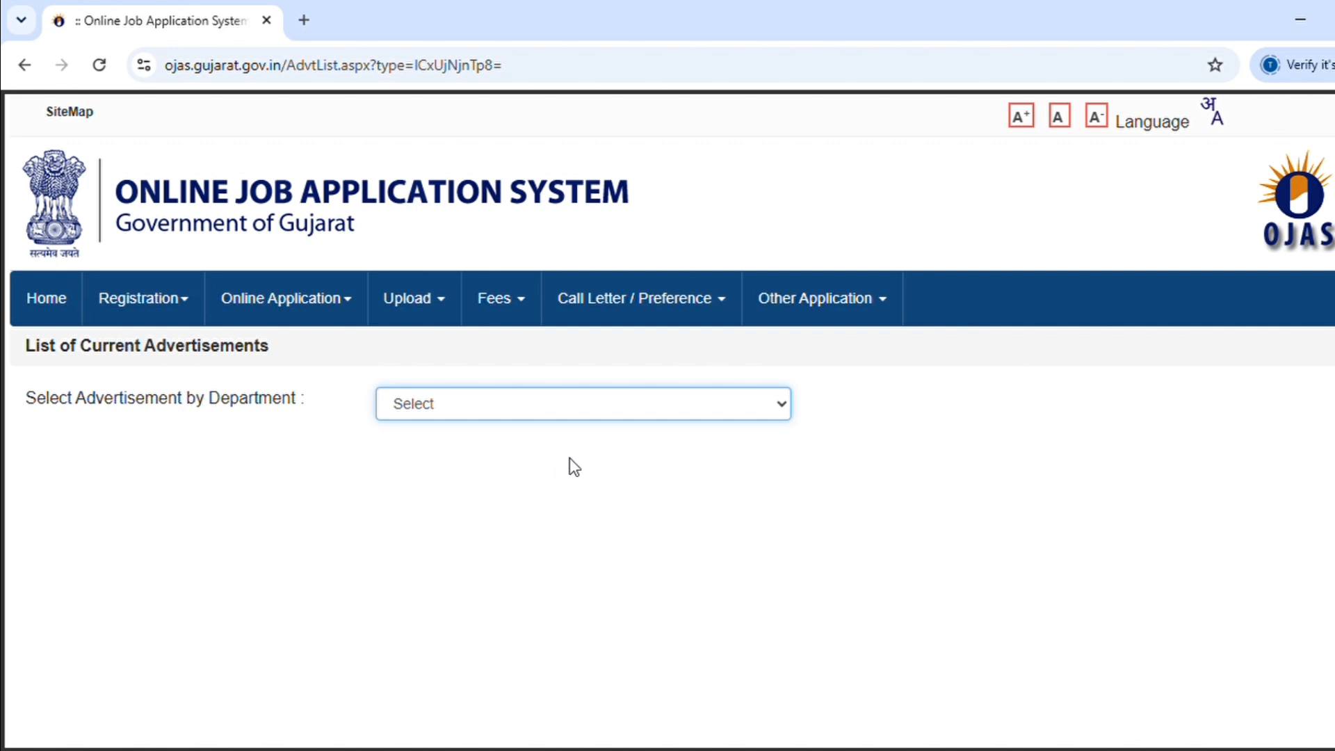
{"action": "key", "text": "Down"}
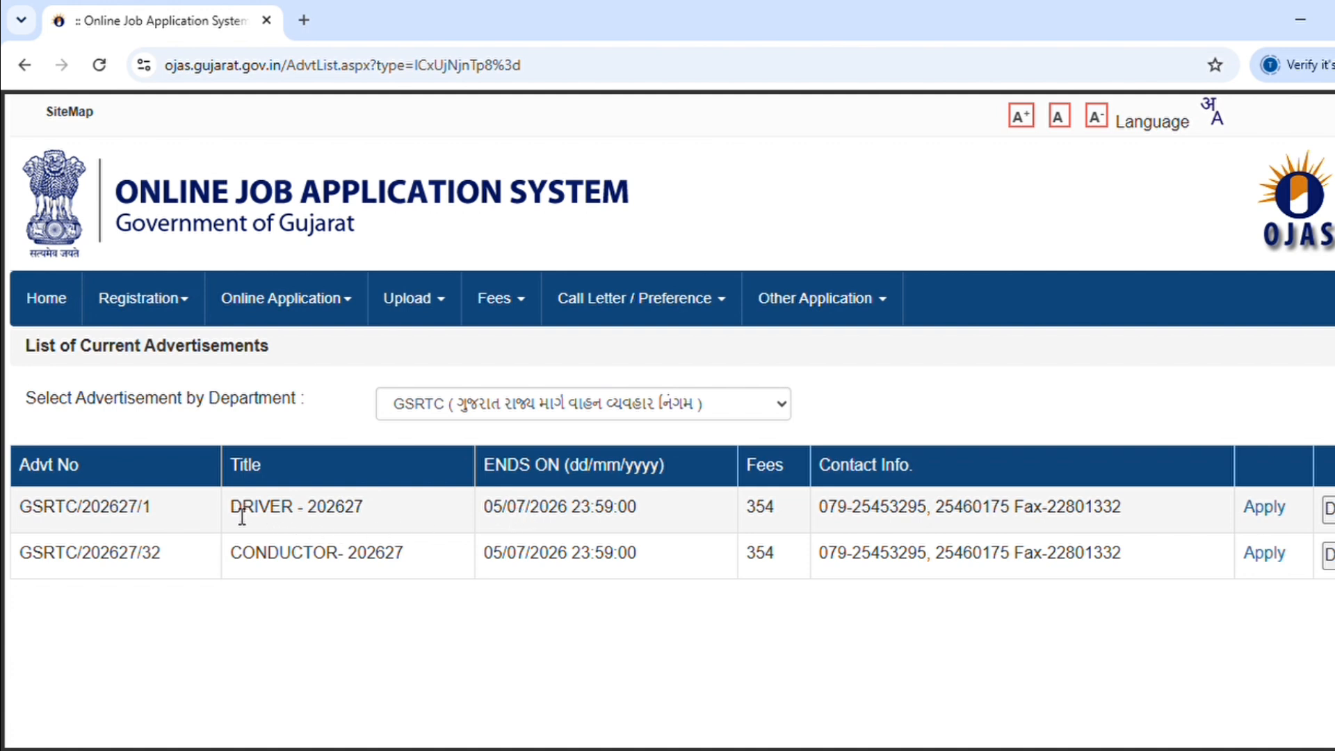
{"action": "left_click_drag", "start_coordinate": [243, 514], "coordinate": [644, 511]}
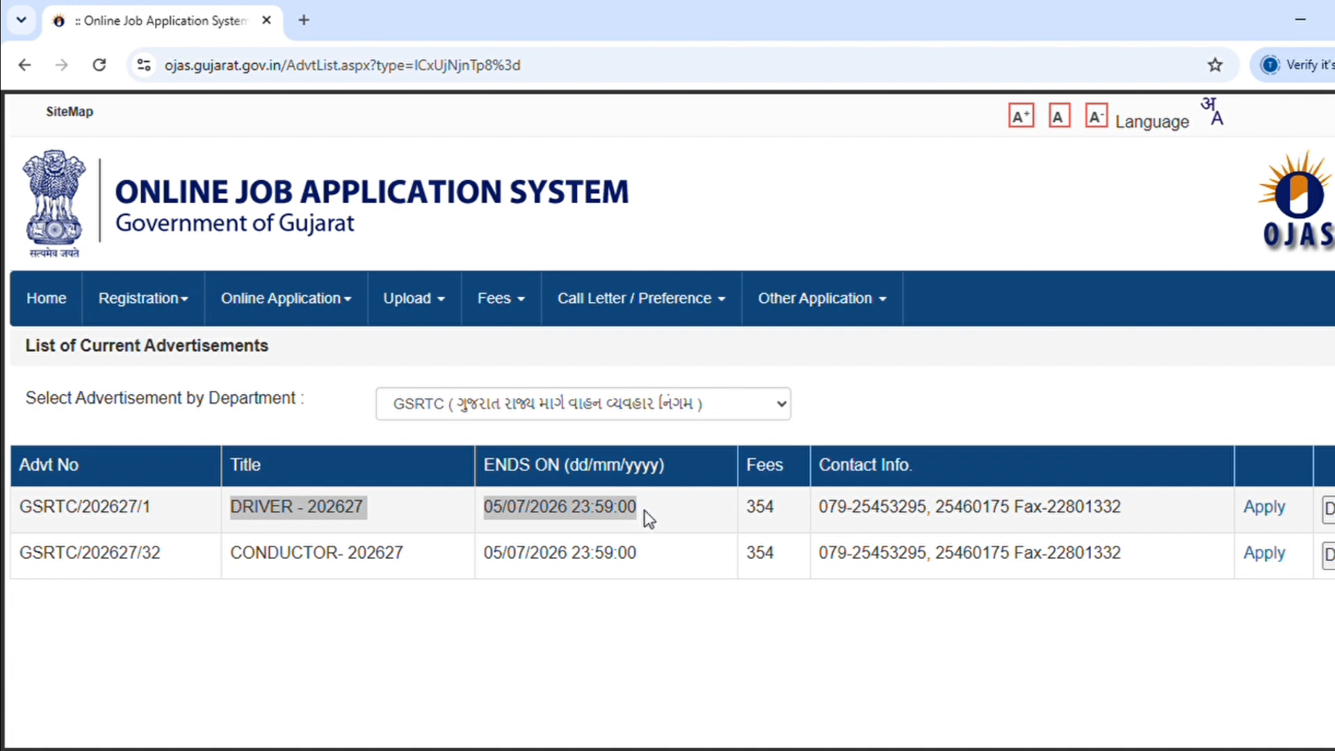
{"action": "left_click", "coordinate": [644, 515]}
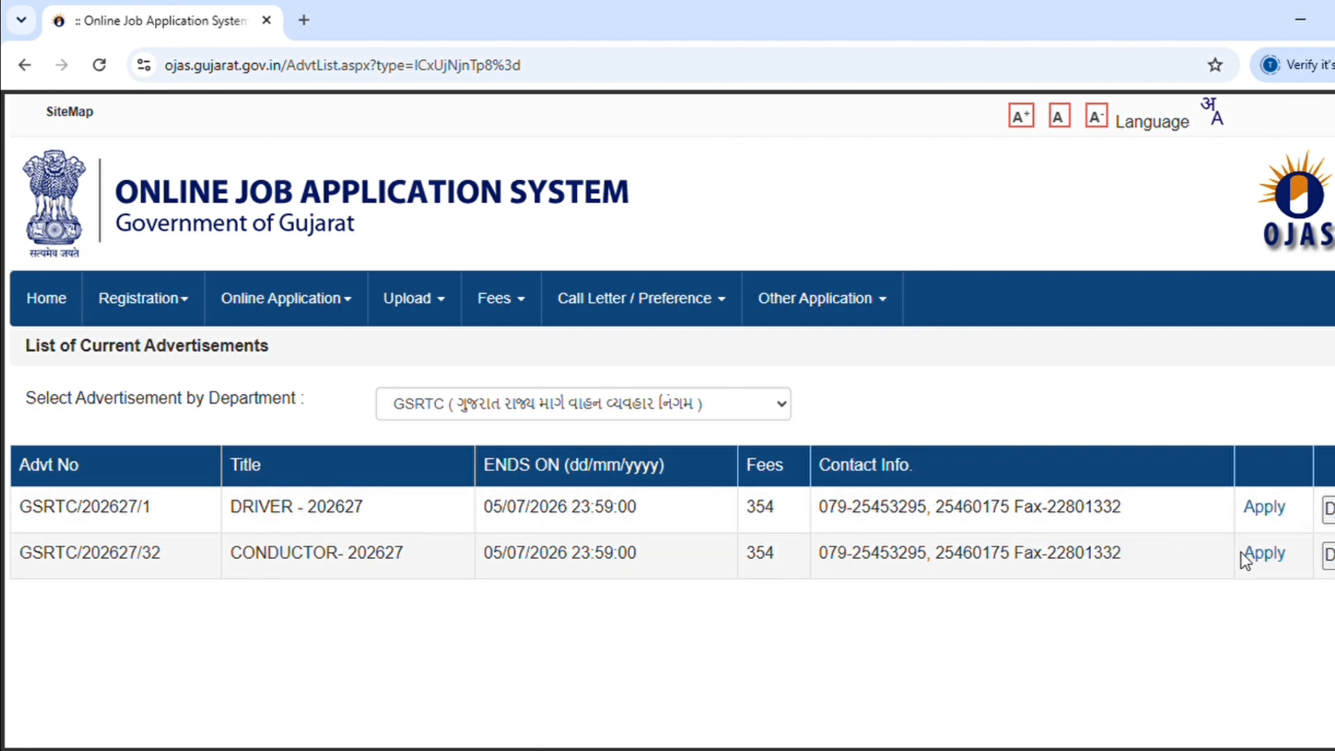
Step: Review the CONDUCTOR- 202627 details (H.S.C. 10+2, licence requirement) and start its application
{"action": "left_click", "coordinate": [1265, 553]}
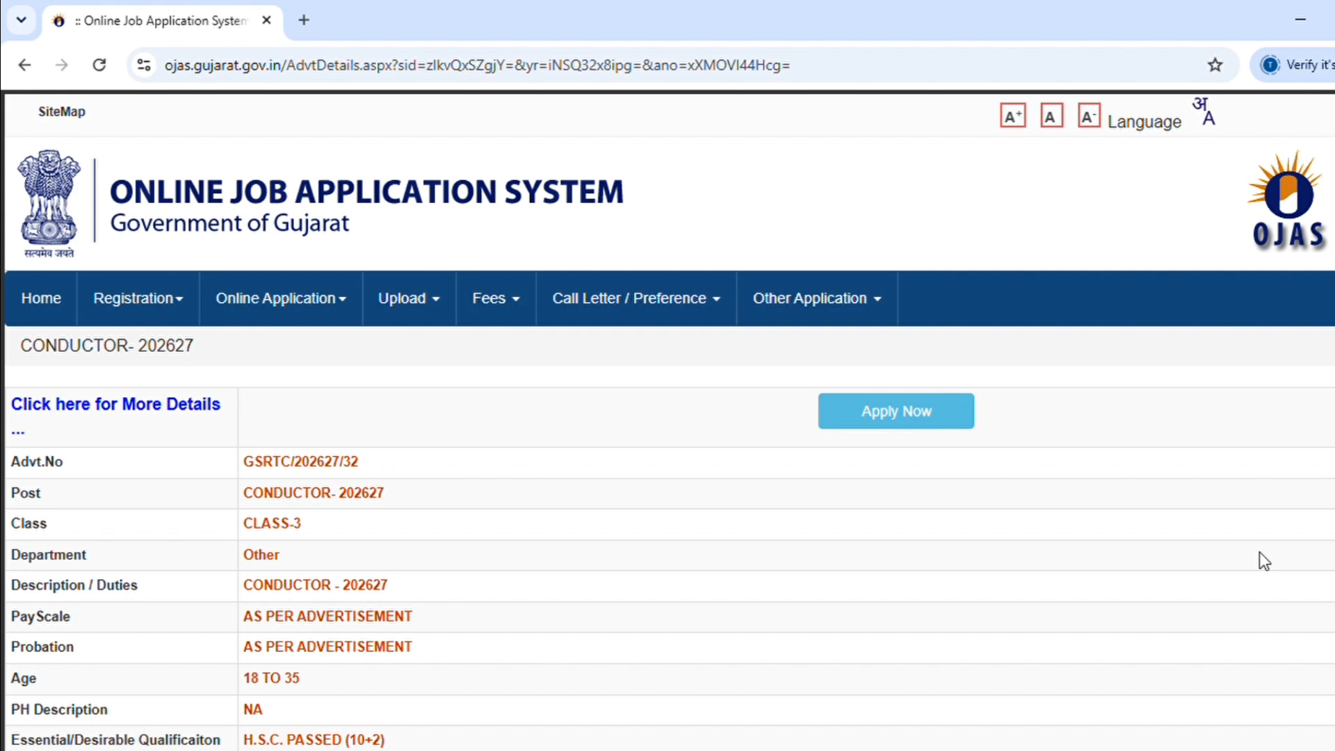
{"action": "scroll", "coordinate": [1281, 557], "scroll_direction": "down", "scroll_amount": 1}
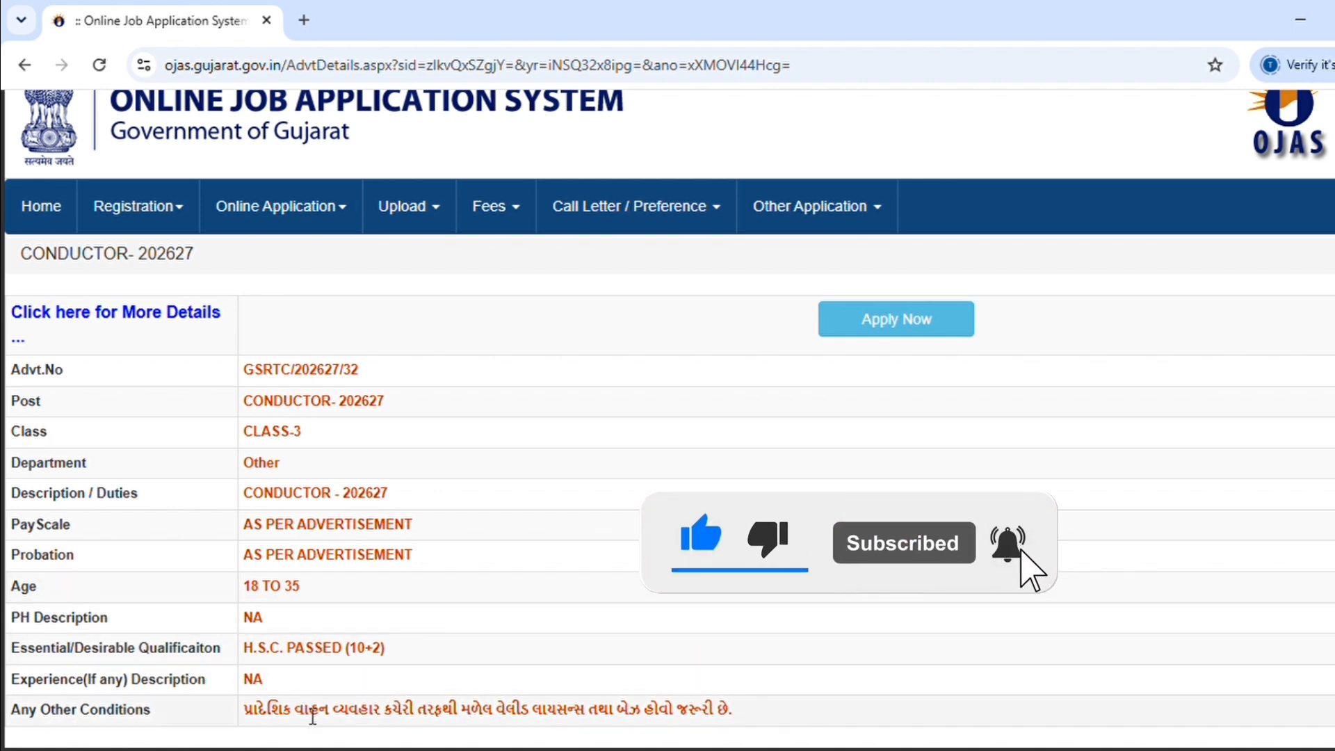
{"action": "left_click_drag", "start_coordinate": [392, 652], "coordinate": [271, 661]}
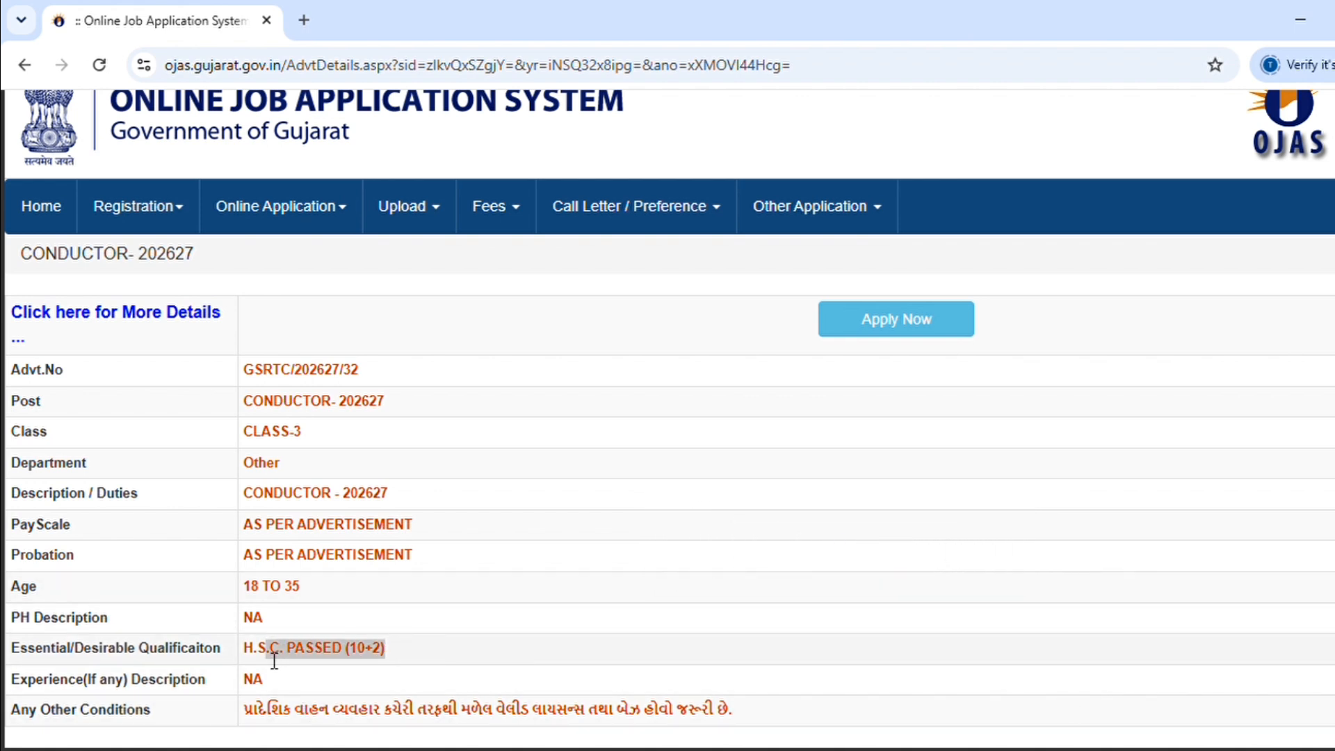
{"action": "left_click", "coordinate": [446, 632]}
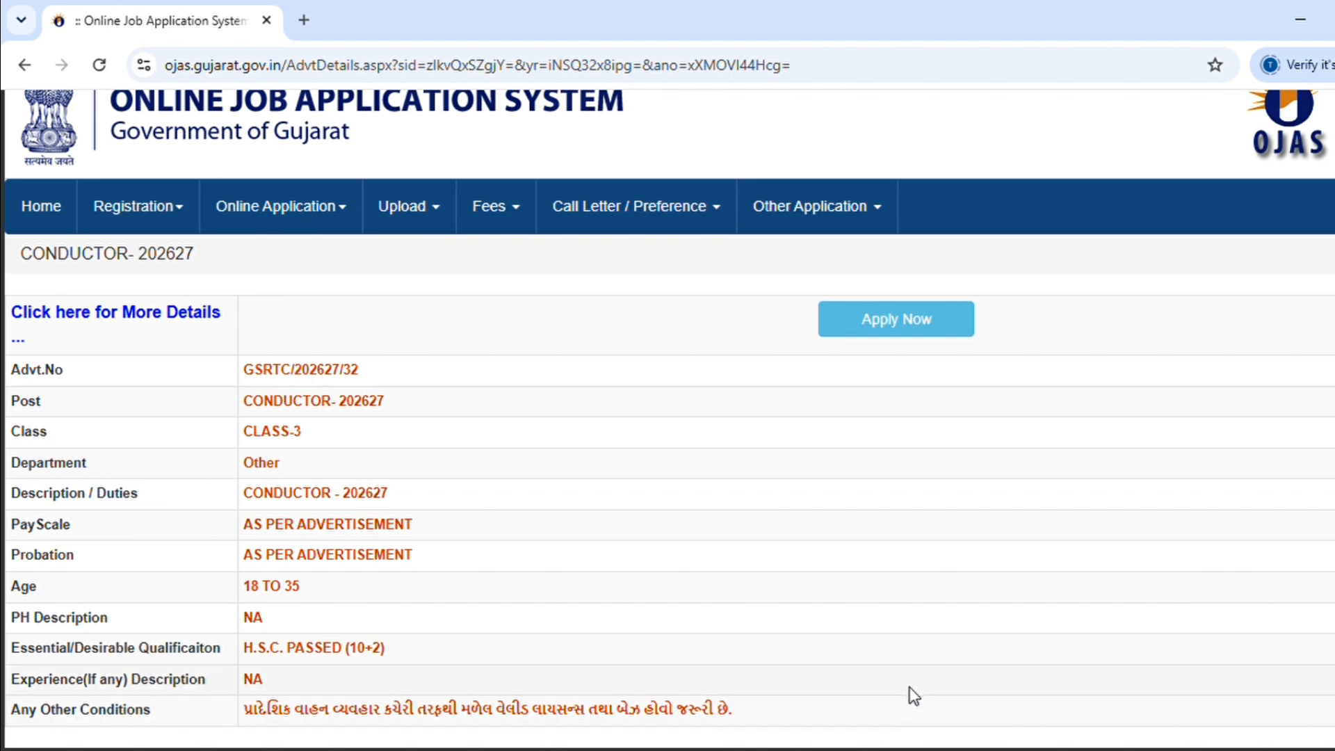
{"action": "scroll", "coordinate": [667, 417], "scroll_direction": "up", "scroll_amount": 1}
{"action": "scroll", "coordinate": [667, 417], "scroll_direction": "down", "scroll_amount": 1}
{"action": "left_click_drag", "start_coordinate": [723, 718], "coordinate": [232, 728]}
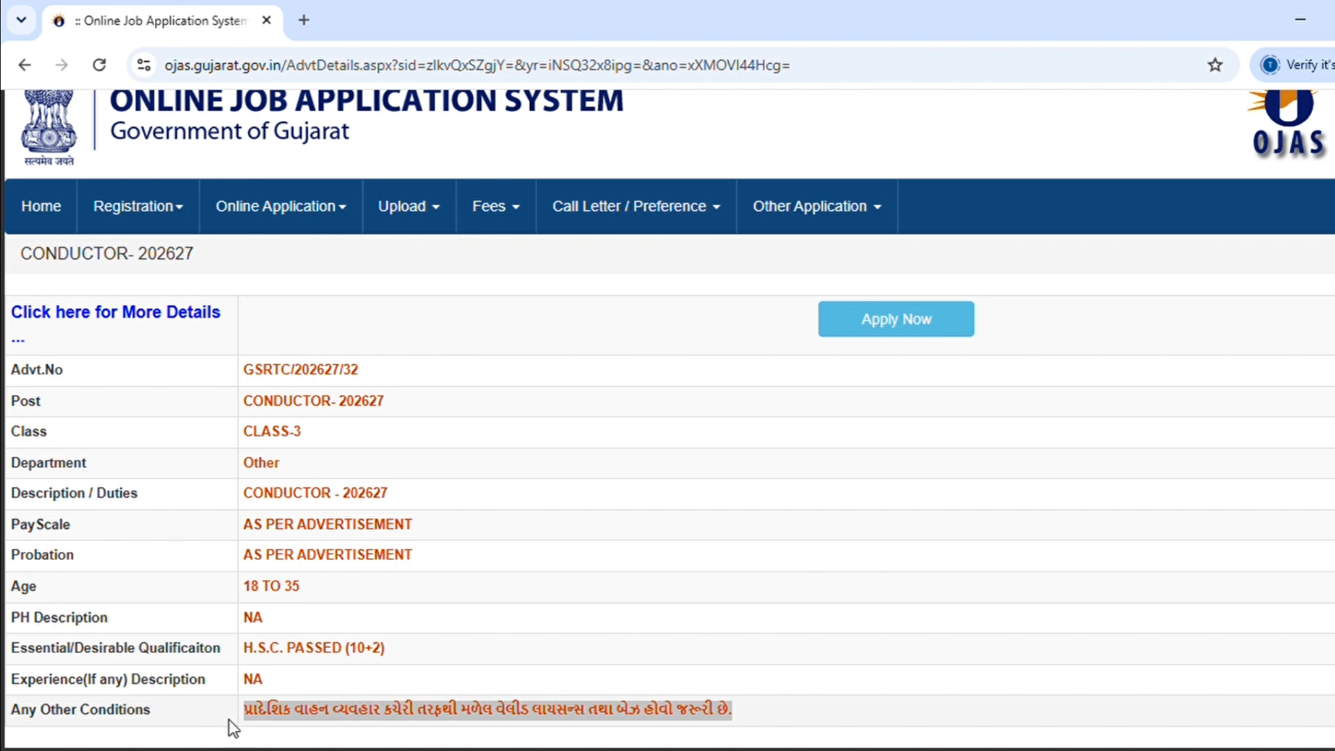
{"action": "left_click", "coordinate": [865, 319]}
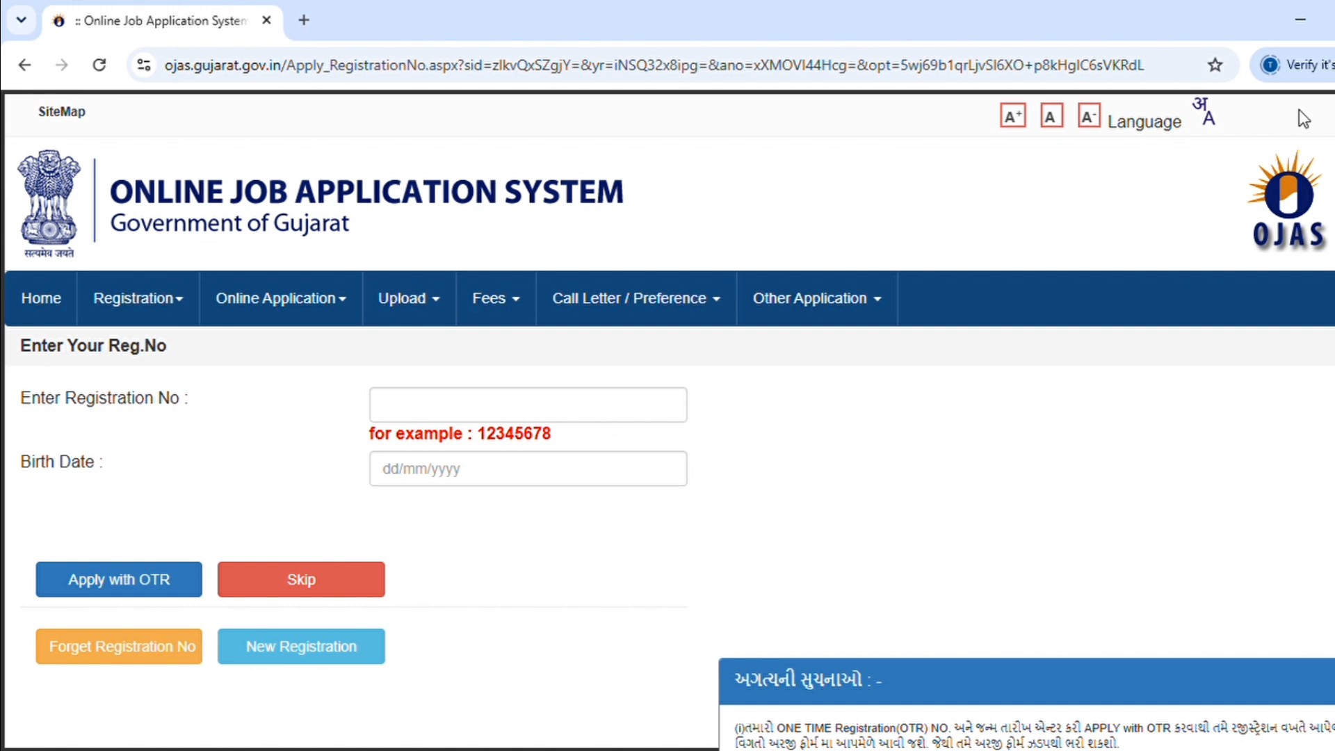
Step: Enter the OTR registration number and the applicant's birth date, then apply with OTR
{"action": "scroll", "coordinate": [1324, 111], "scroll_direction": "down", "scroll_amount": 1}
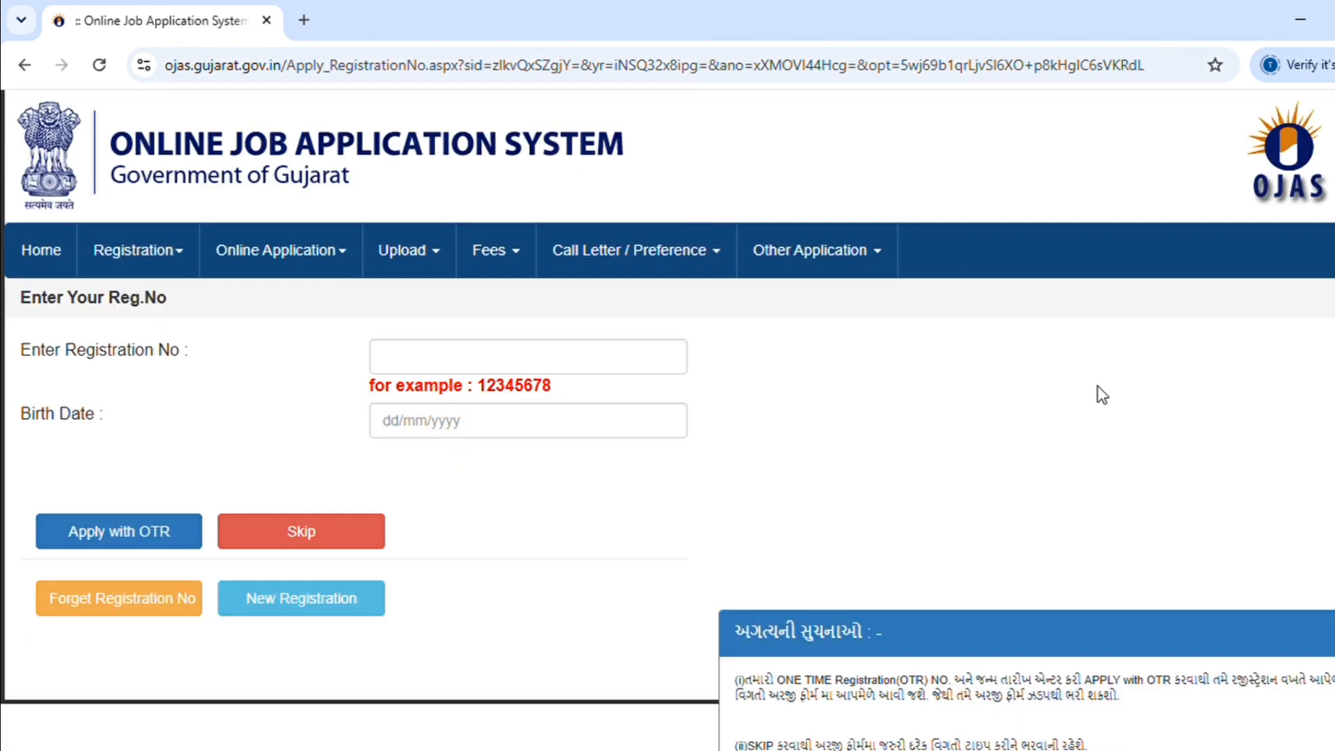
{"action": "left_click", "coordinate": [598, 364]}
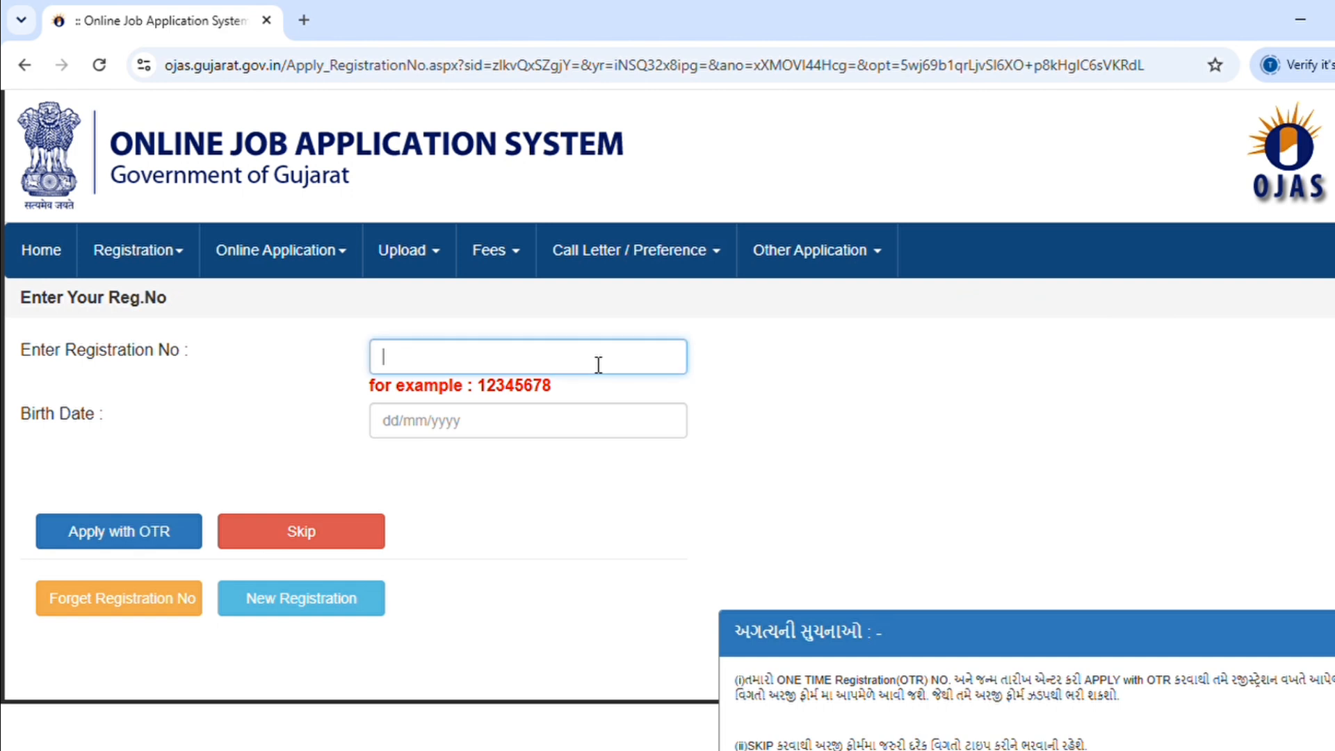
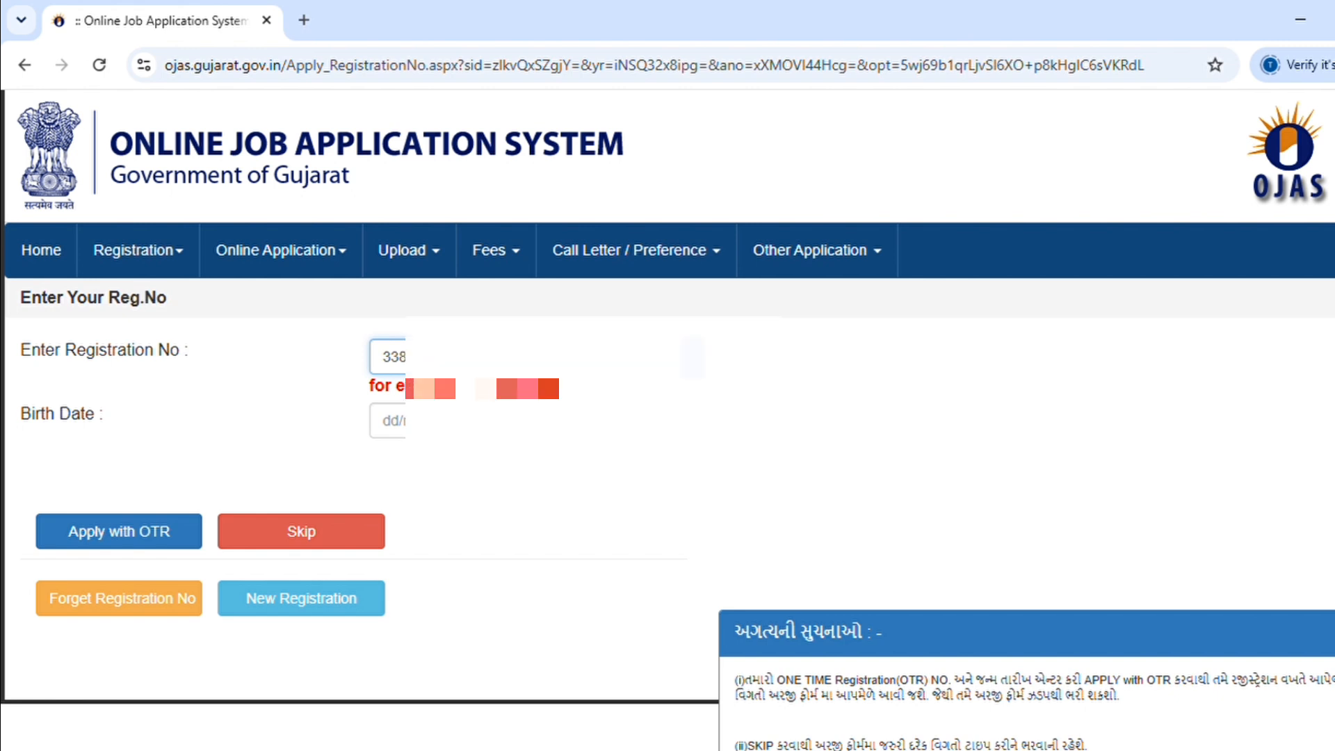
{"action": "left_click", "coordinate": [386, 429]}
{"action": "type", "text": "17"}
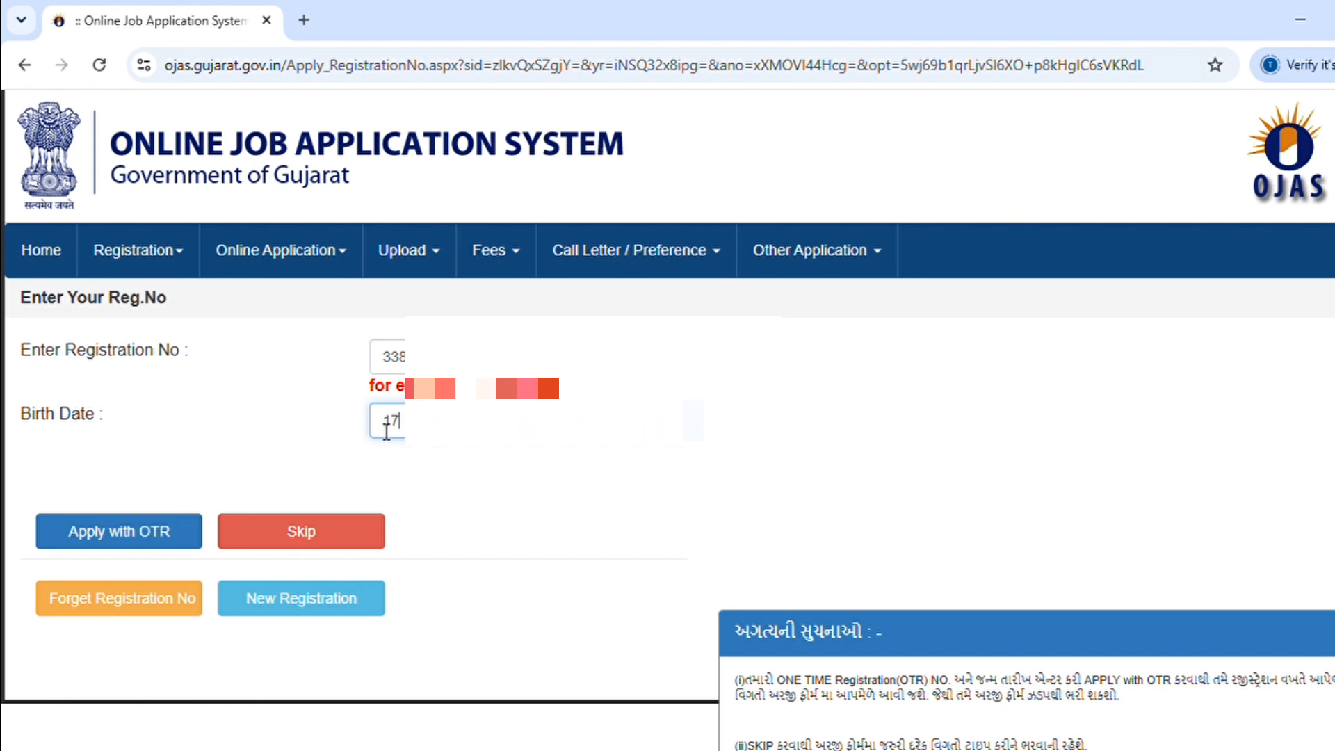
{"action": "type", "text": "/0"}
{"action": "scroll", "coordinate": [387, 431], "scroll_direction": "up", "scroll_amount": 1}
{"action": "scroll", "coordinate": [384, 421], "scroll_direction": "down", "scroll_amount": 1}
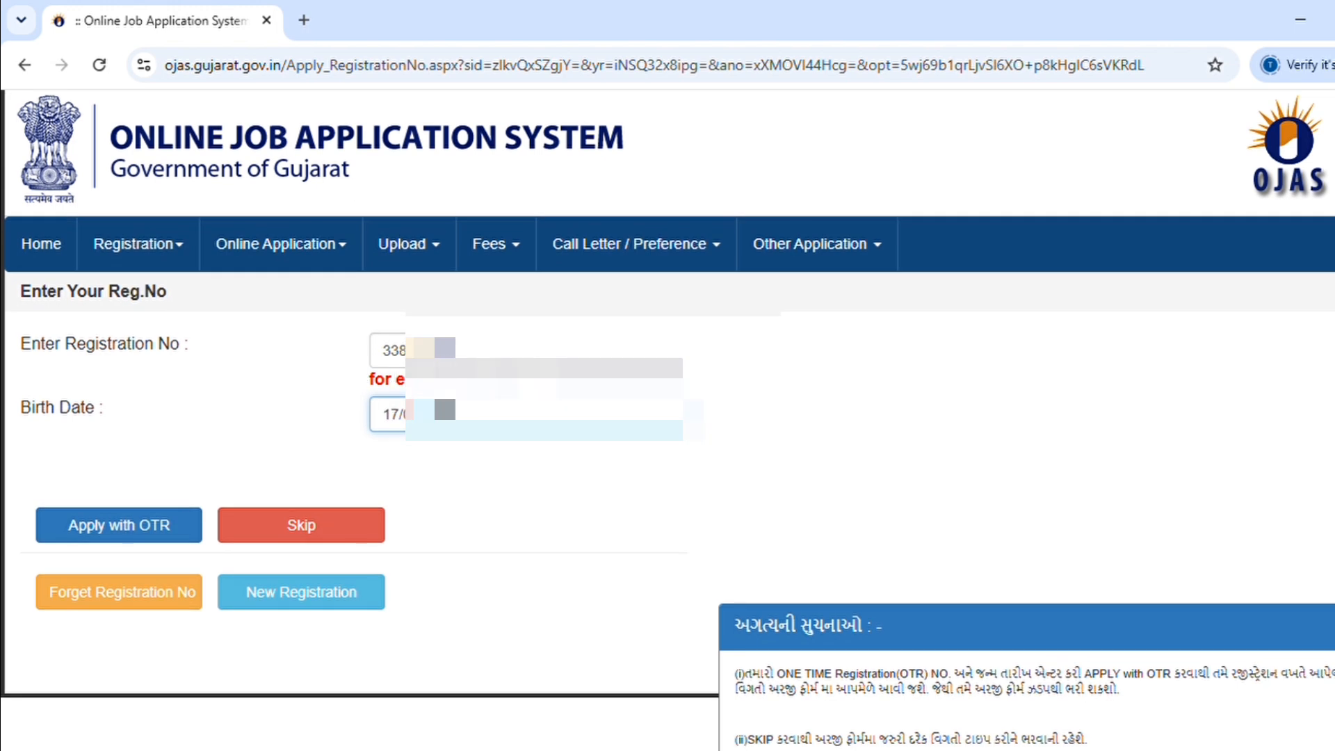
{"action": "left_click", "coordinate": [310, 376]}
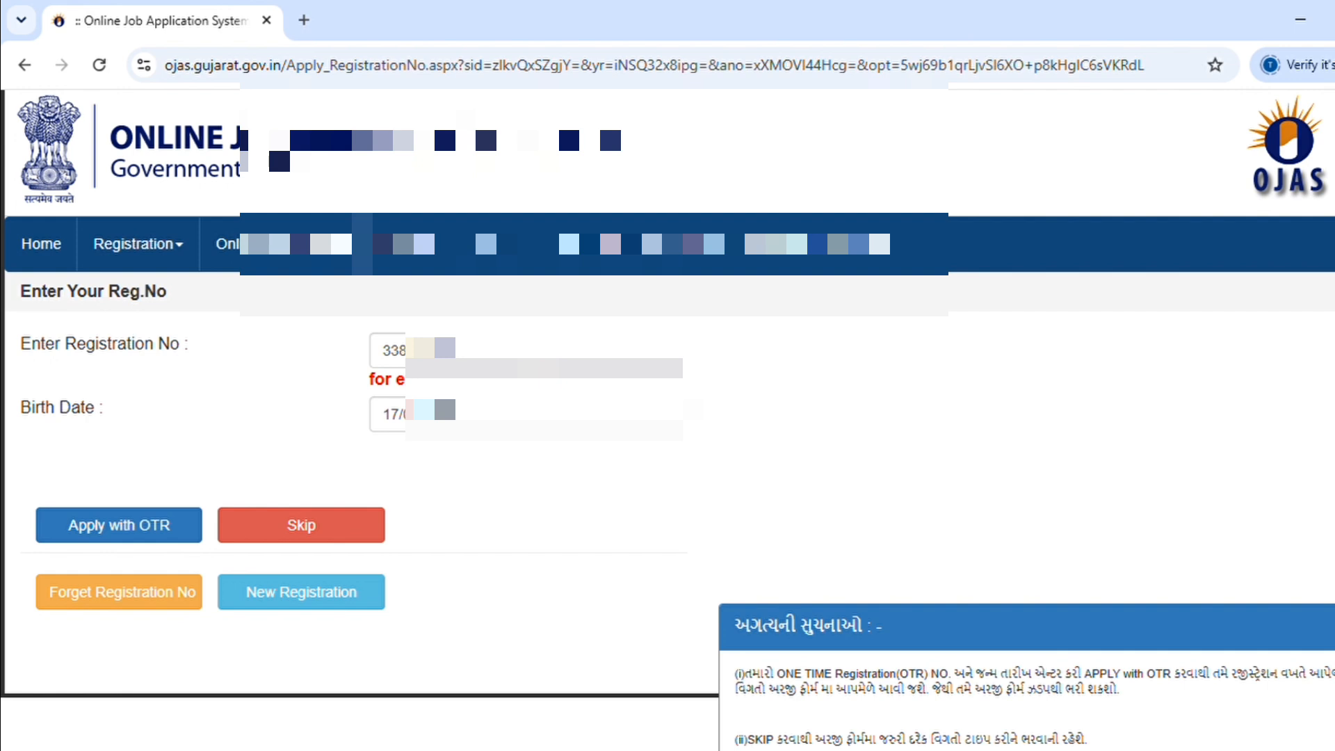
{"action": "left_click", "coordinate": [147, 532]}
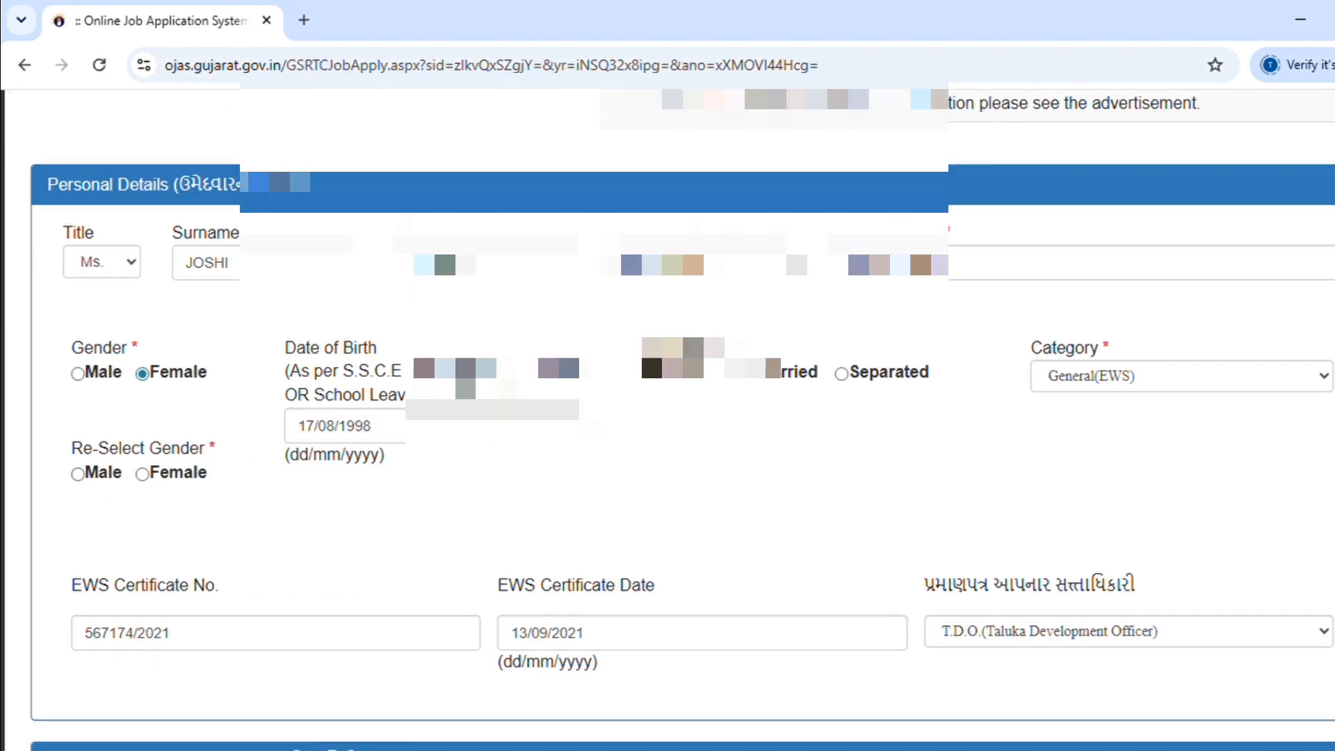
Step: Re-select Female as gender, then review the EWS certificate number field and the Category list
{"action": "scroll", "coordinate": [682, 417], "scroll_direction": "down", "scroll_amount": 1}
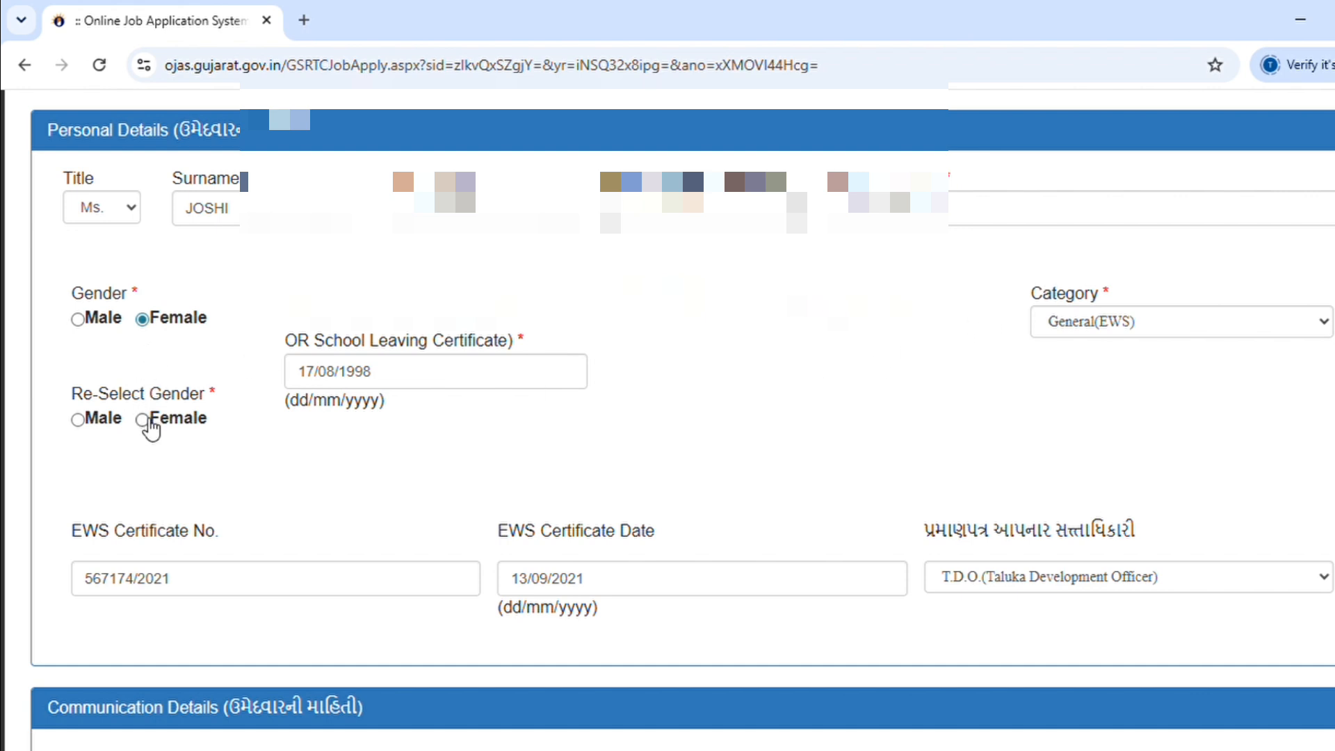
{"action": "left_click", "coordinate": [142, 419]}
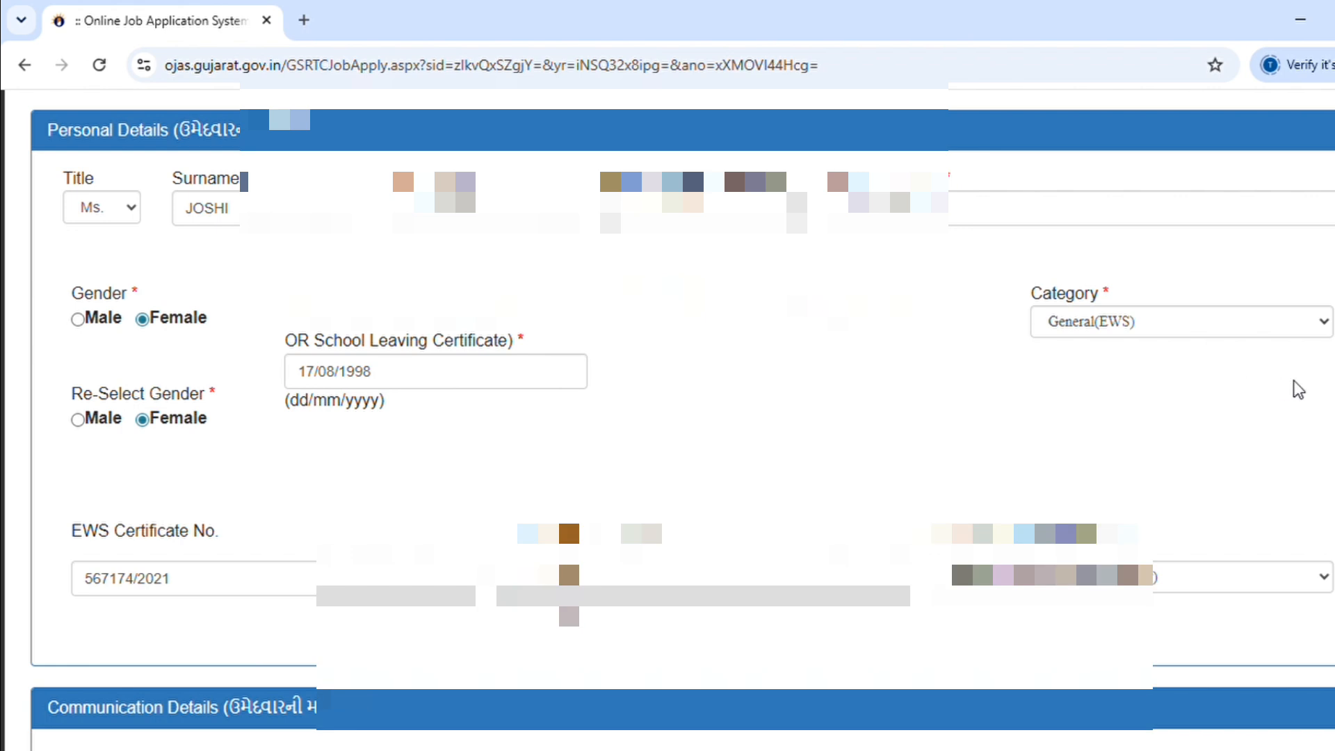
{"action": "scroll", "coordinate": [1297, 389], "scroll_direction": "down", "scroll_amount": 3}
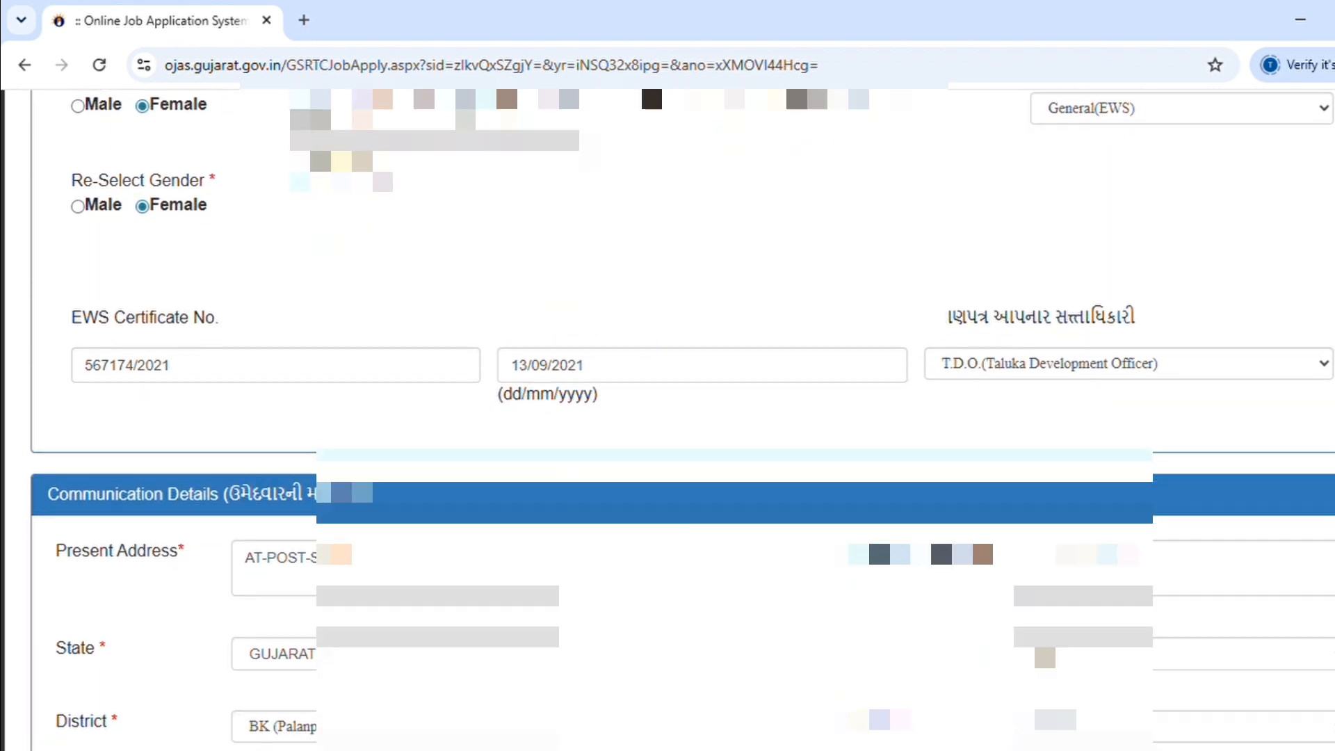
{"action": "scroll", "coordinate": [1297, 390], "scroll_direction": "down", "scroll_amount": 1}
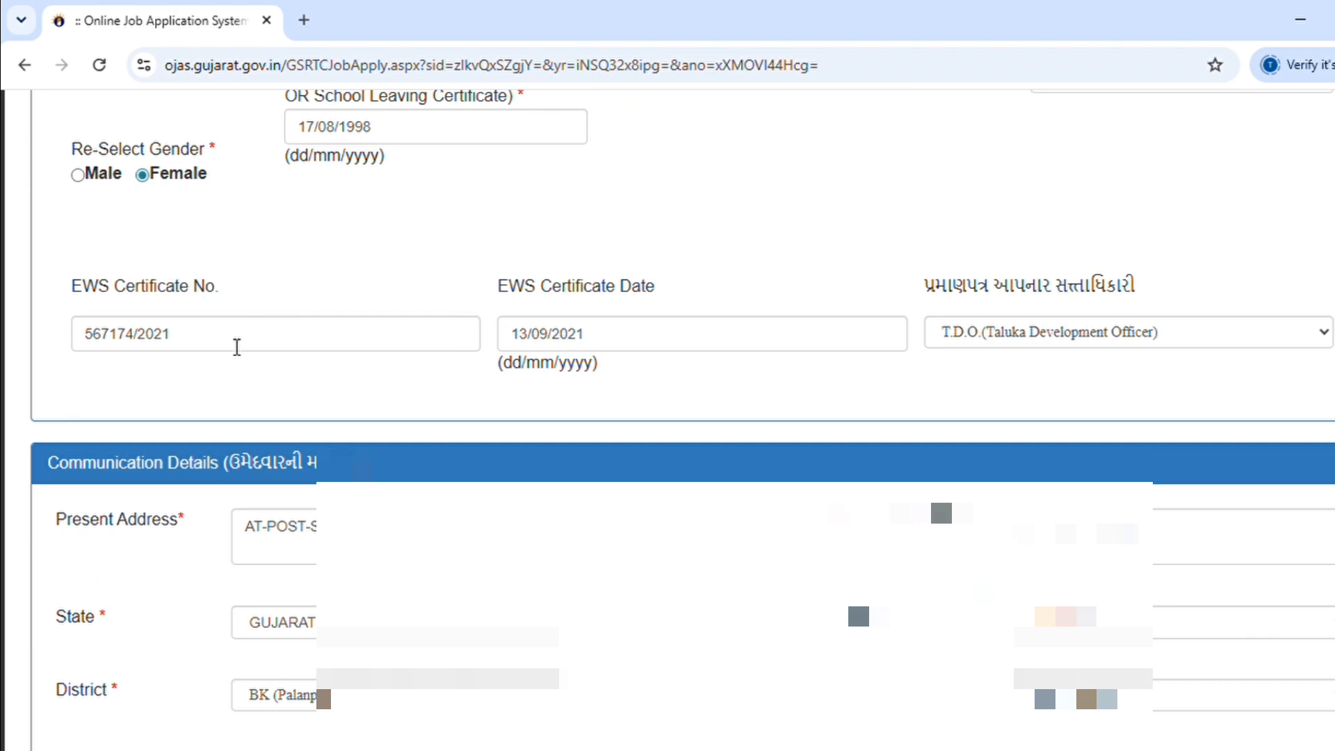
{"action": "left_click", "coordinate": [236, 347]}
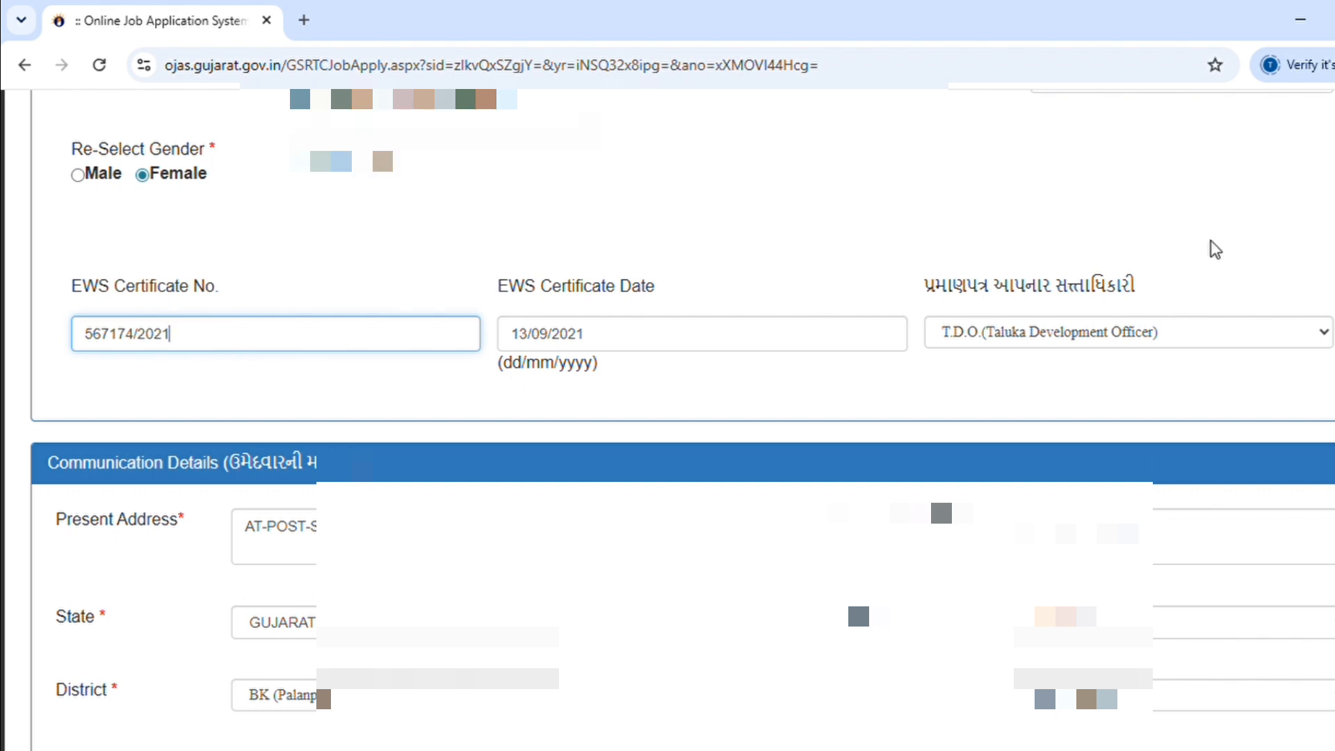
{"action": "scroll", "coordinate": [1063, 679], "scroll_direction": "up", "scroll_amount": 3}
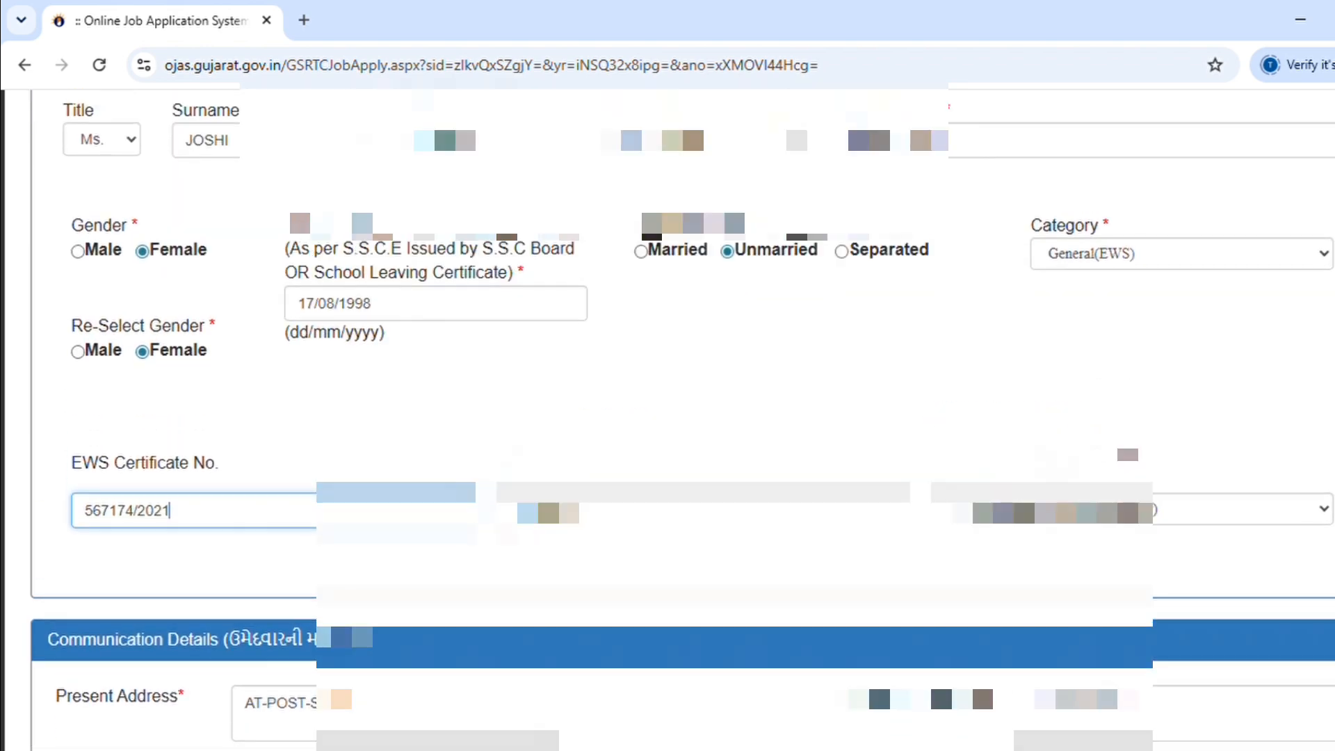
{"action": "left_click", "coordinate": [1182, 251]}
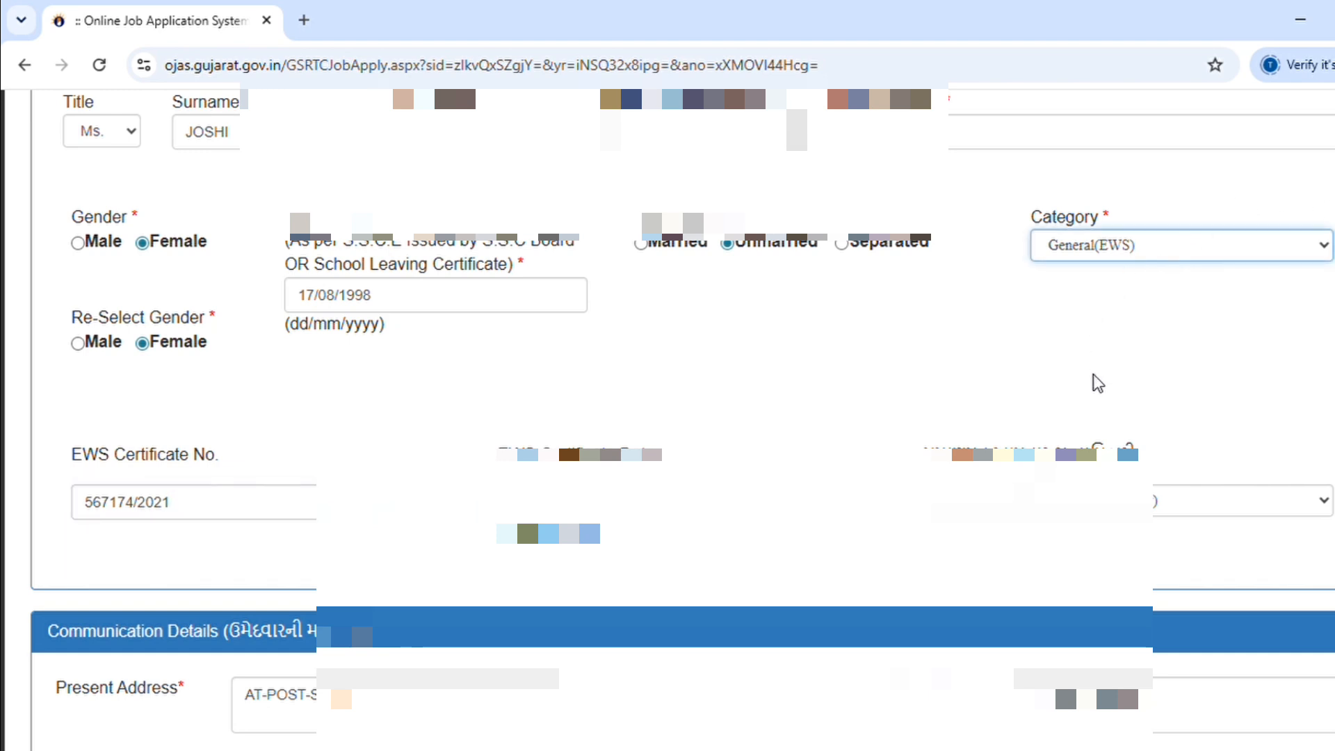
Step: Switch the category to SEBC and inspect the caste and non-creamy layer certificate fields
{"action": "key", "text": "Up"}
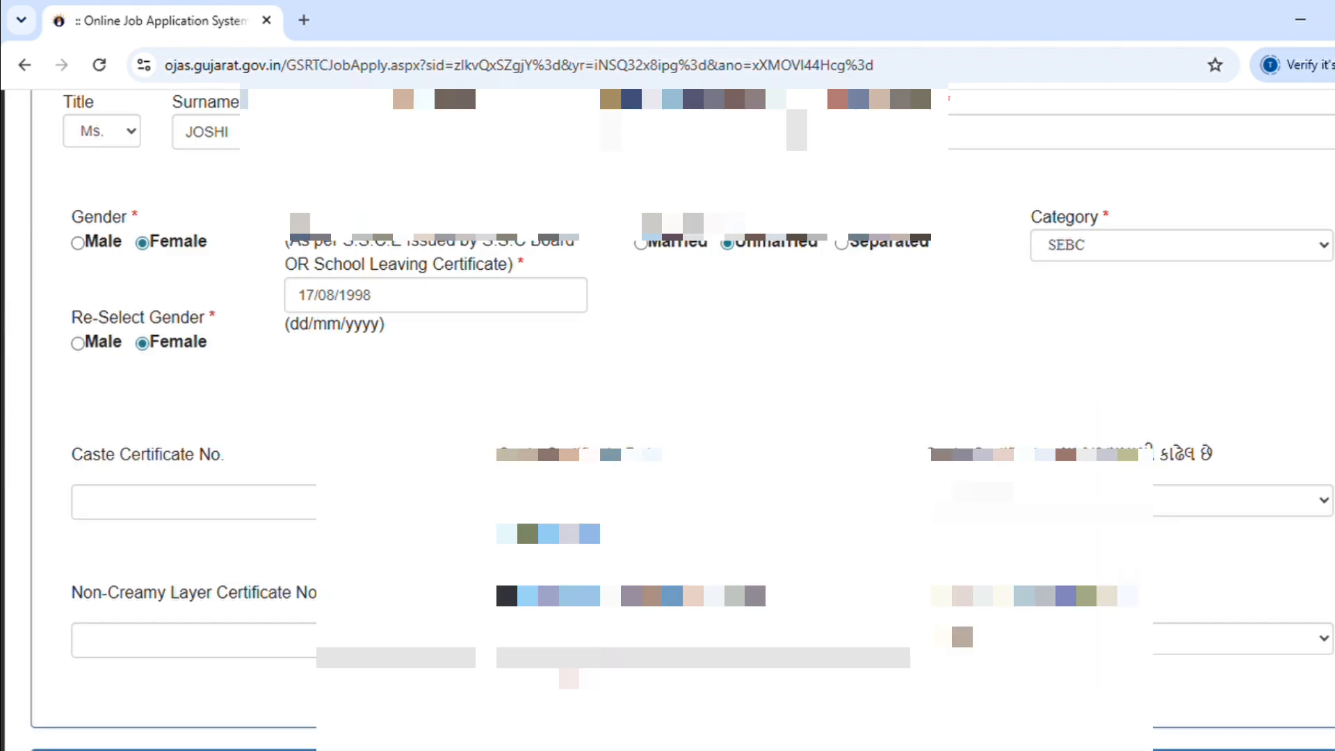
{"action": "scroll", "coordinate": [748, 569], "scroll_direction": "down", "scroll_amount": 3}
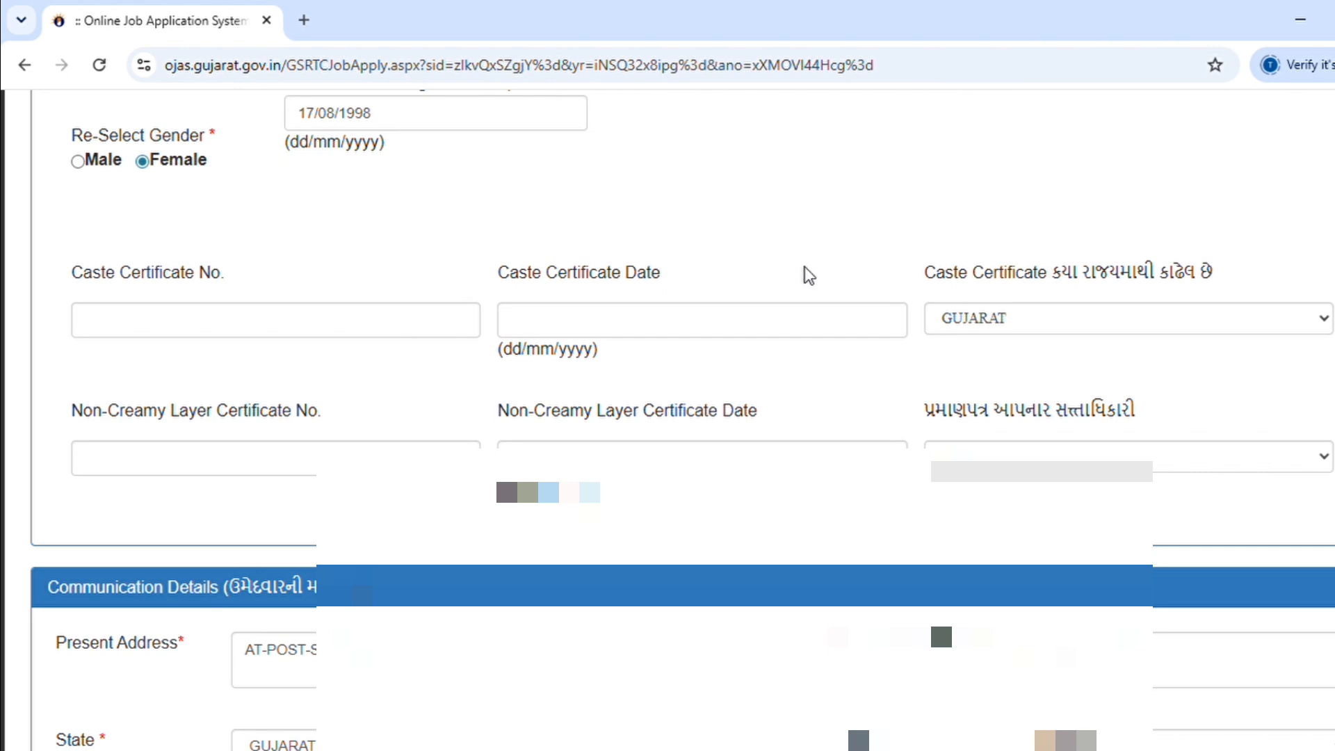
{"action": "left_click", "coordinate": [217, 332]}
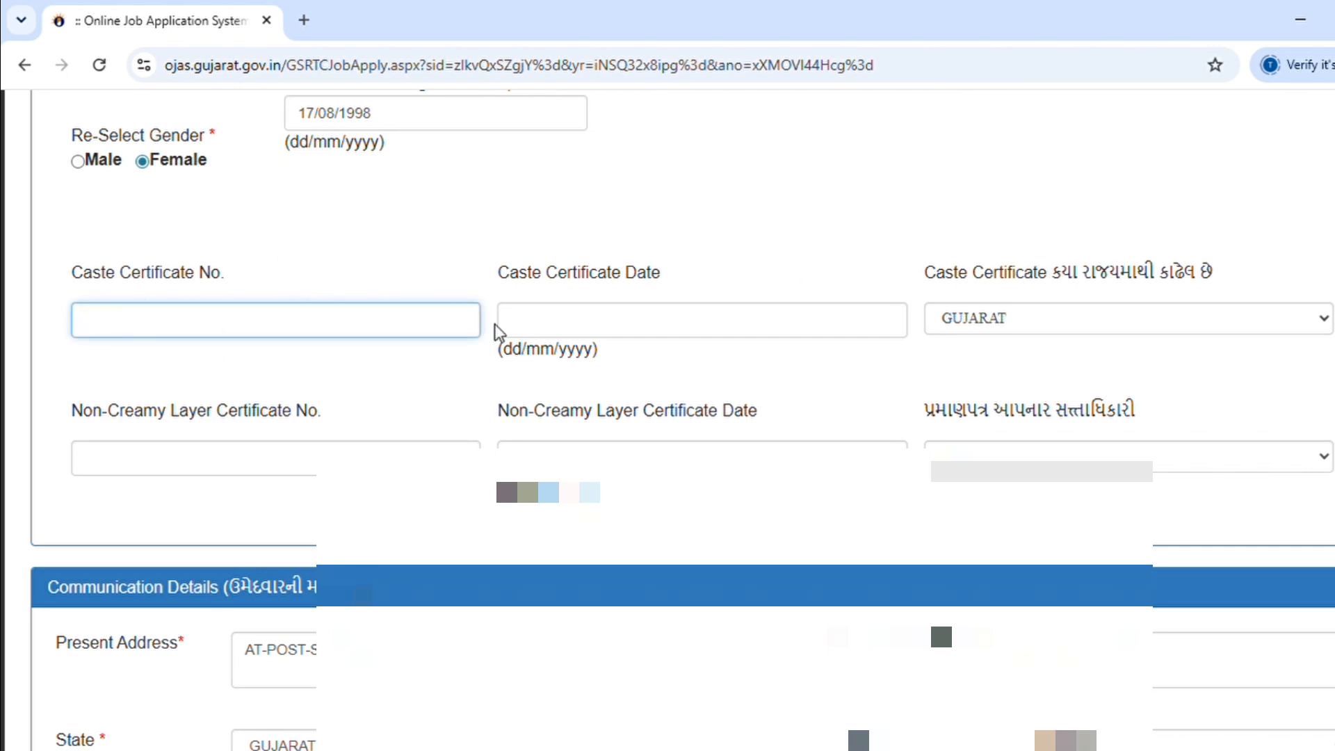
{"action": "left_click", "coordinate": [640, 331]}
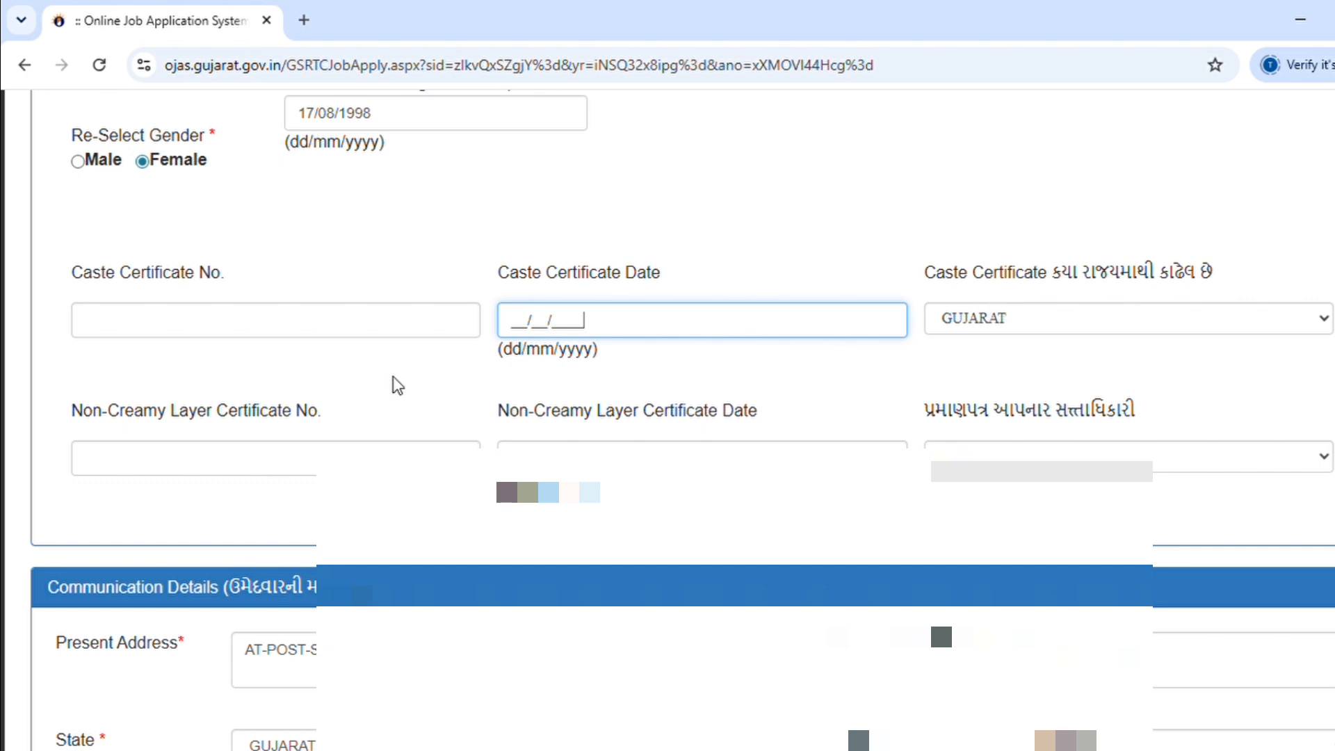
{"action": "left_click", "coordinate": [226, 473]}
{"action": "left_click", "coordinate": [643, 464]}
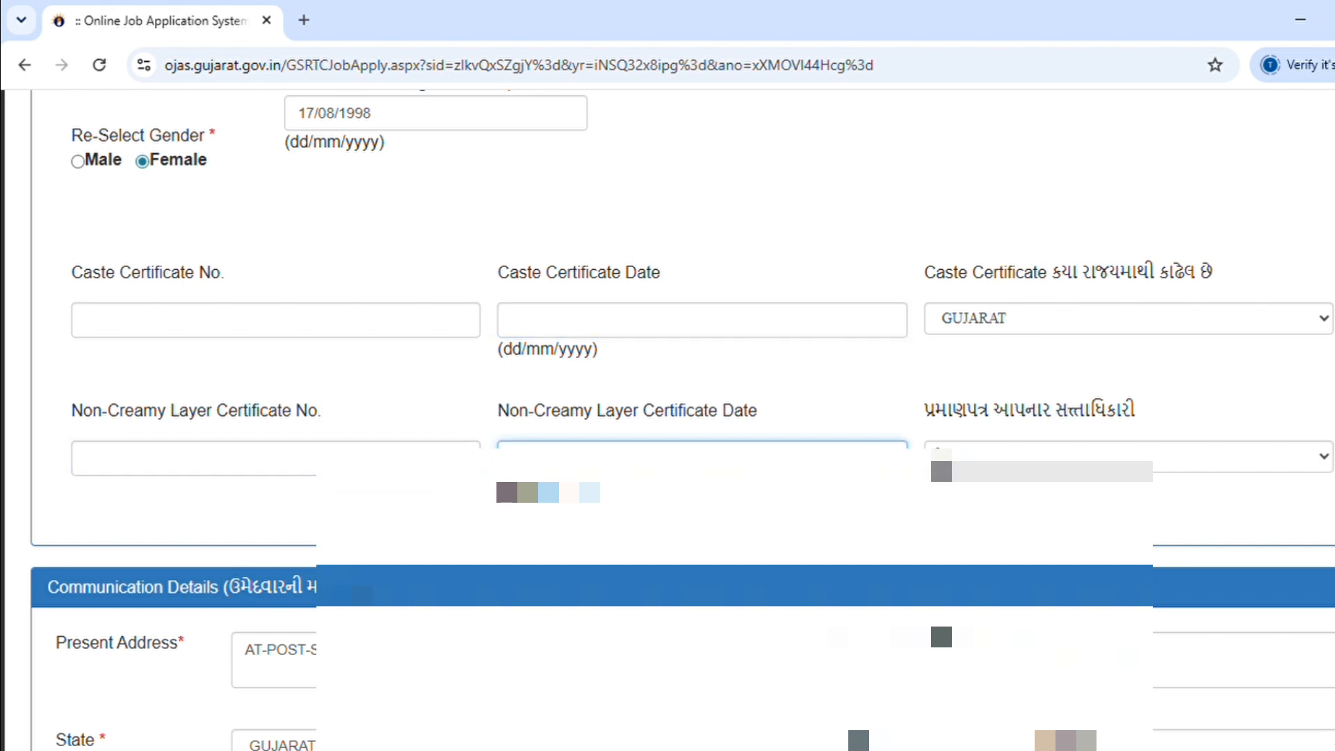
{"action": "left_click", "coordinate": [945, 459]}
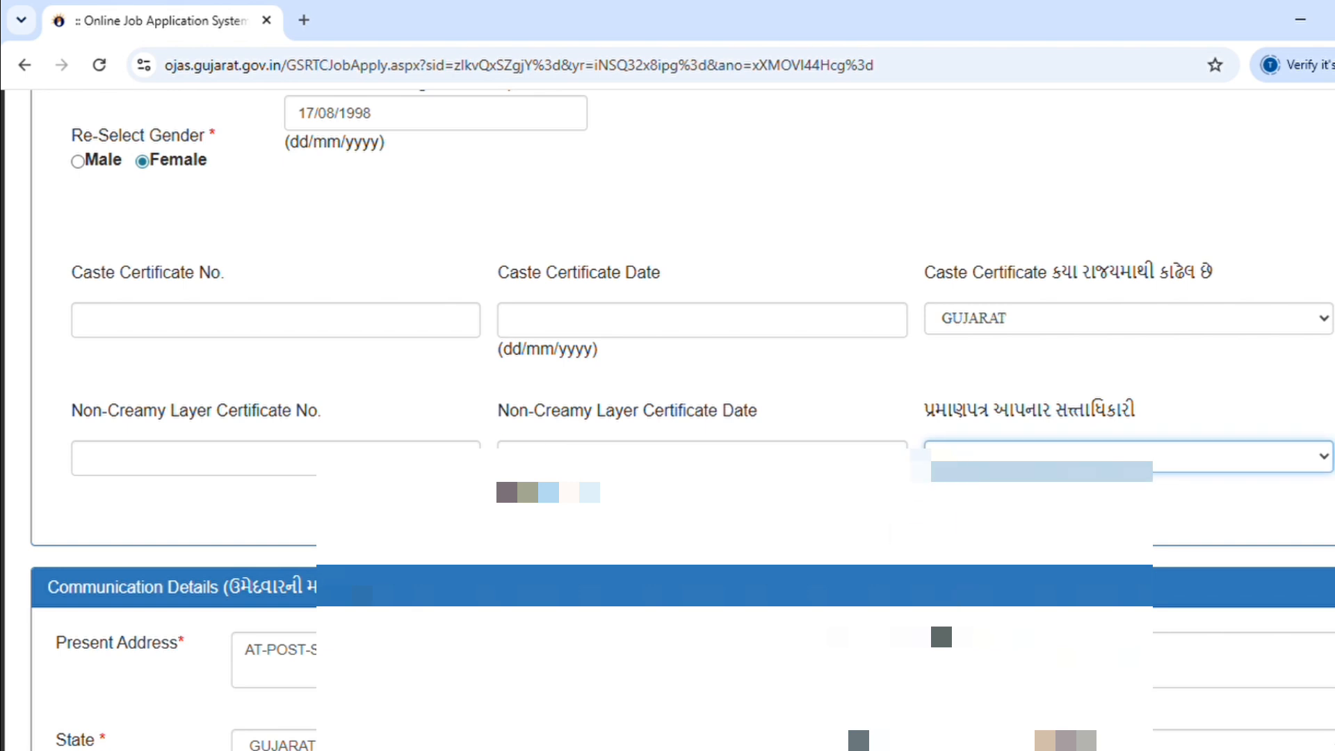
{"action": "left_click", "coordinate": [879, 532]}
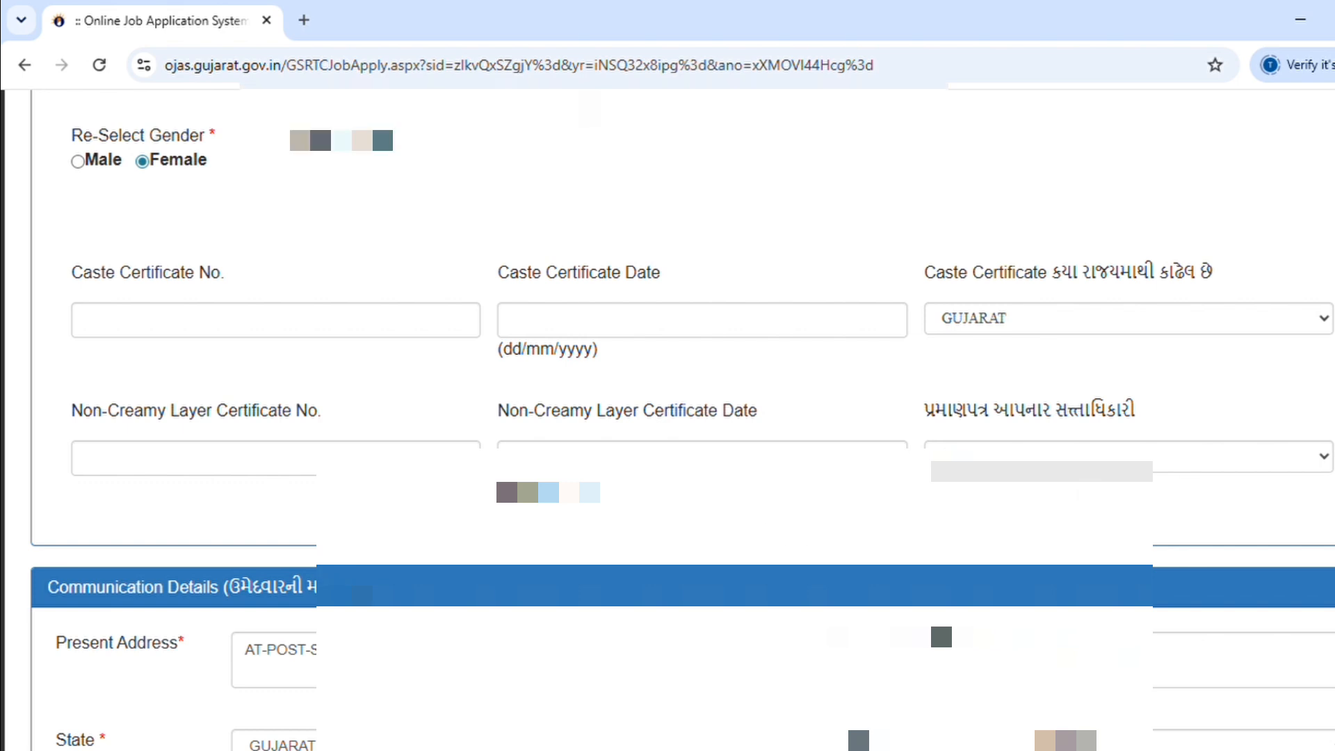
Step: Change the category back from SEBC to General(EWS)
{"action": "scroll", "coordinate": [752, 431], "scroll_direction": "up", "scroll_amount": 3}
{"action": "left_click", "coordinate": [1284, 255]}
{"action": "key", "text": "Up"}
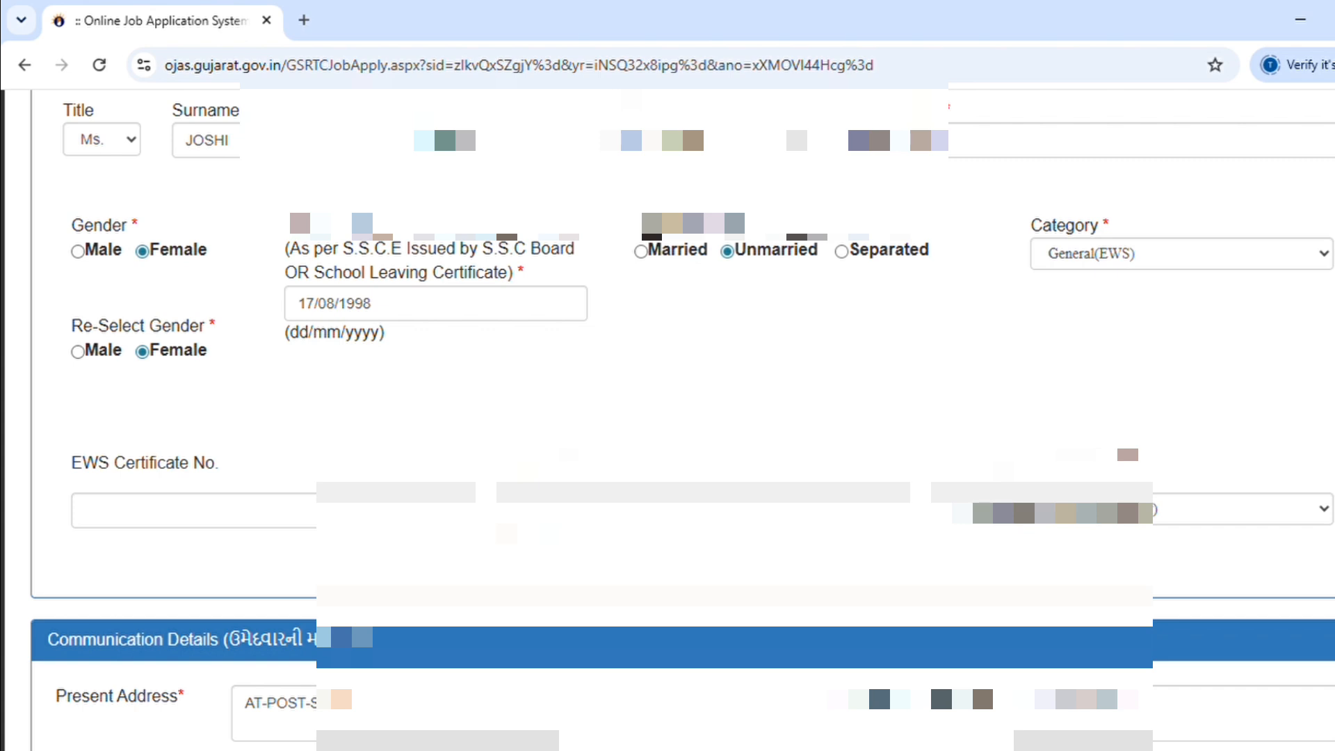
Step: Enter the EWS certificate number and fill in the re-typed e-mail address
{"action": "scroll", "coordinate": [868, 347], "scroll_direction": "down", "scroll_amount": 3}
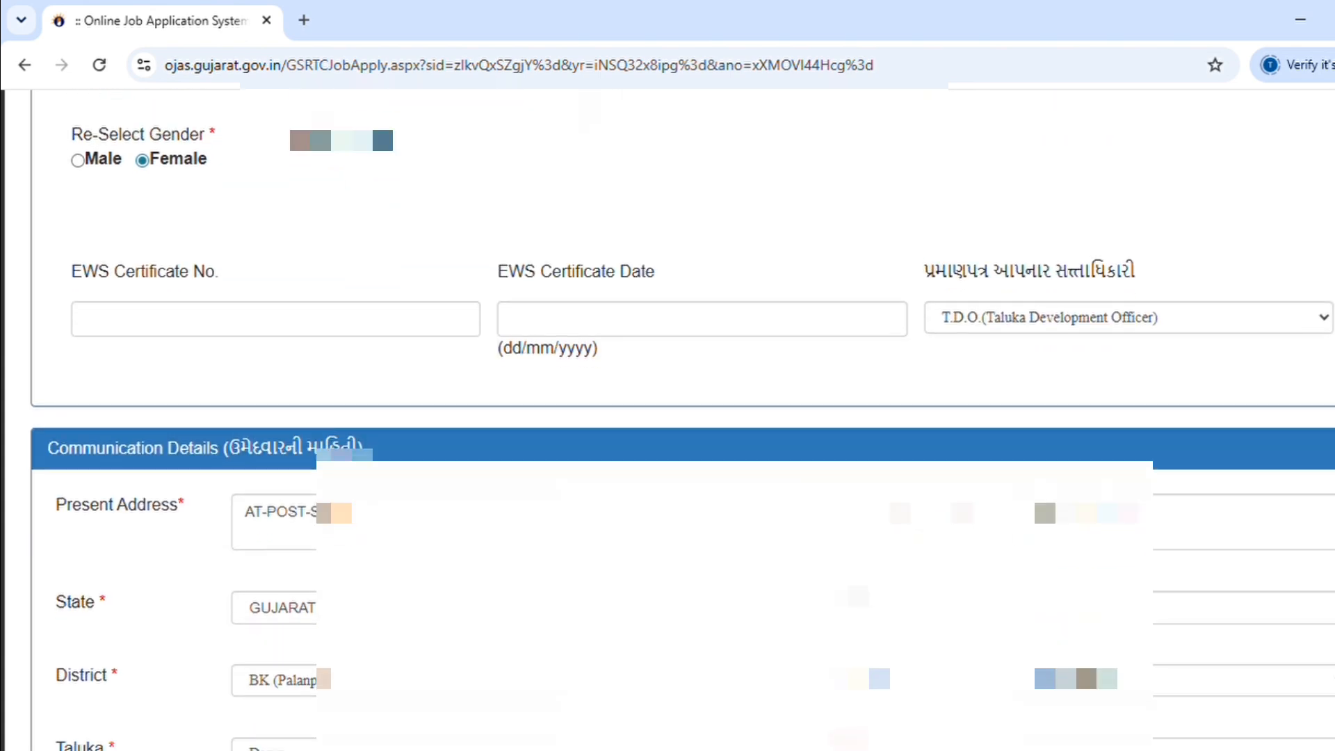
{"action": "left_click", "coordinate": [355, 332]}
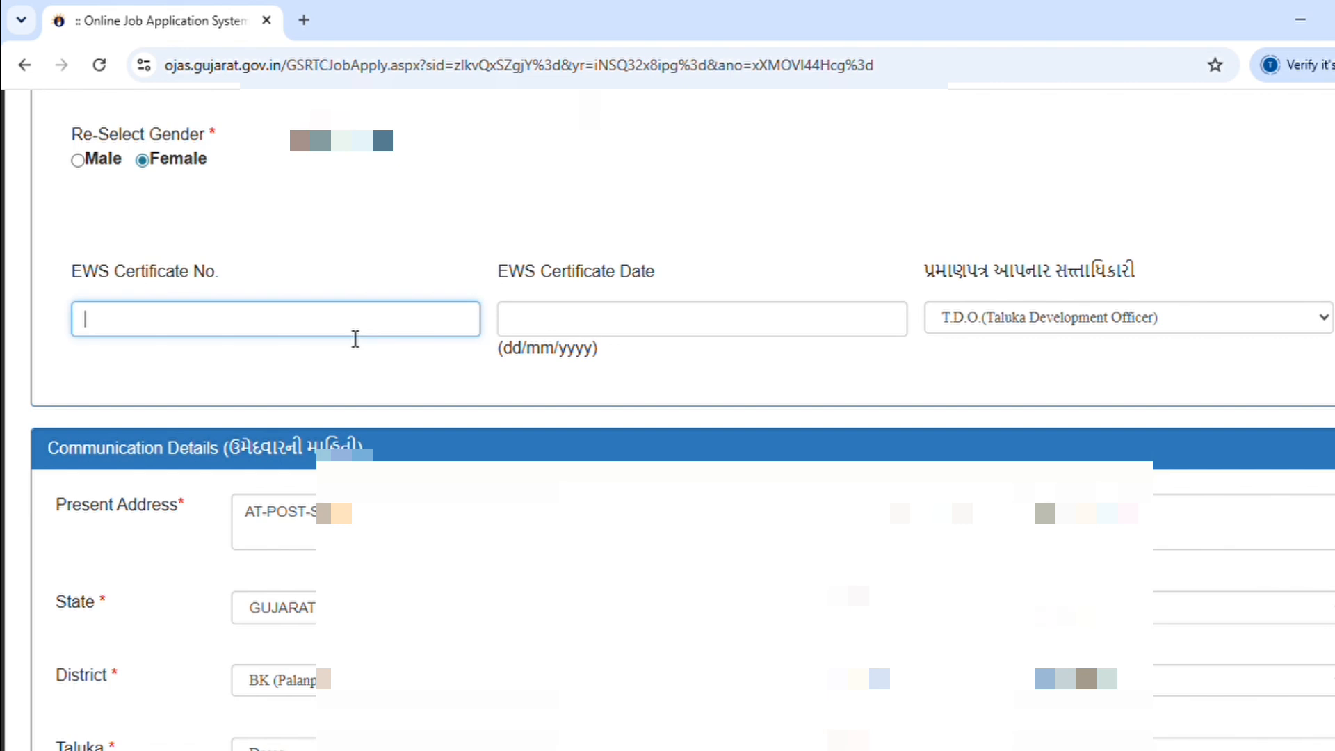
{"action": "scroll", "coordinate": [873, 361], "scroll_direction": "down", "scroll_amount": 6}
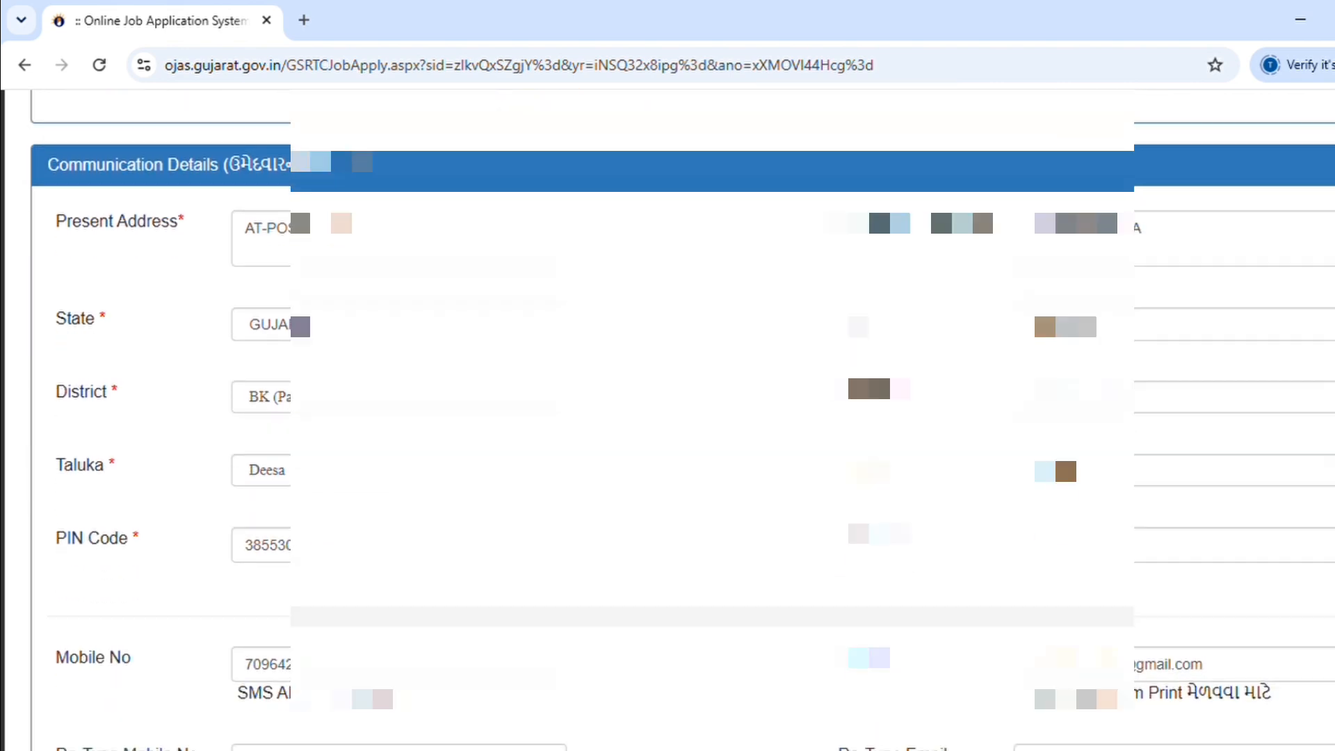
{"action": "scroll", "coordinate": [667, 417], "scroll_direction": "down", "scroll_amount": 3}
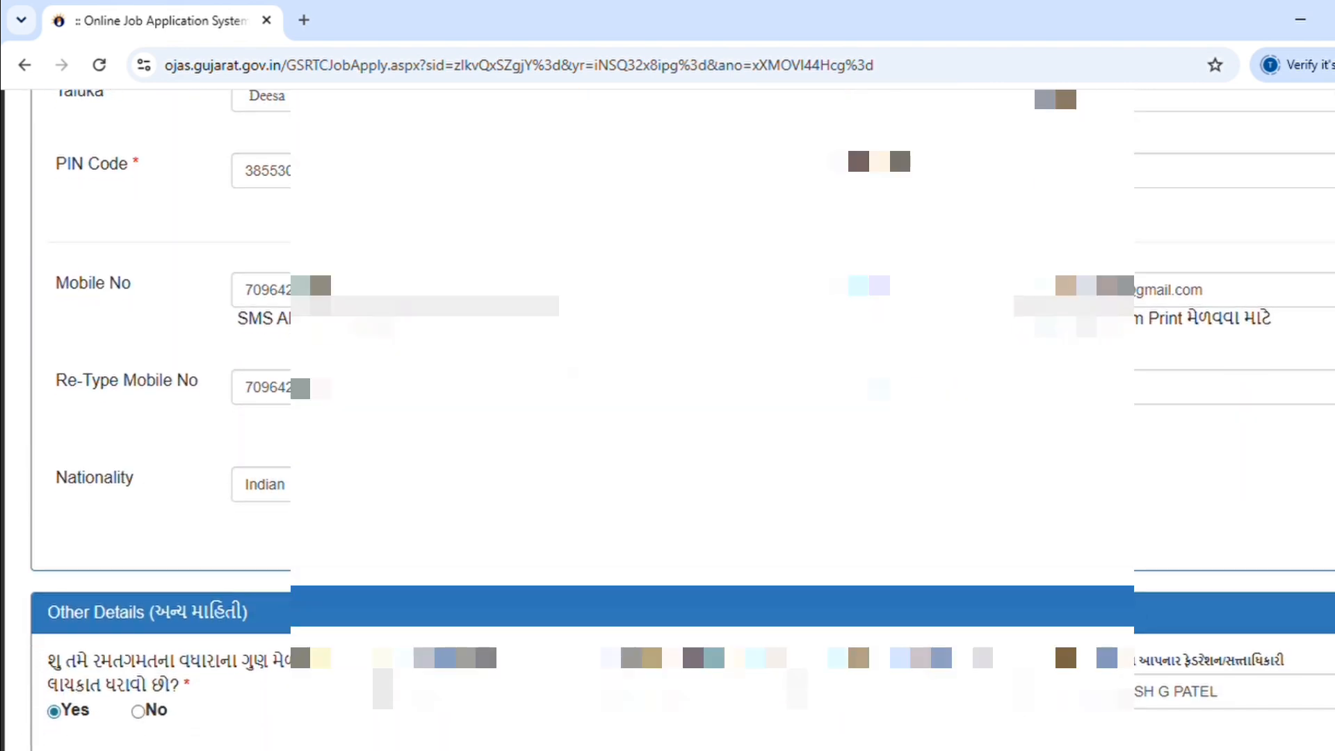
{"action": "left_click", "coordinate": [1167, 401]}
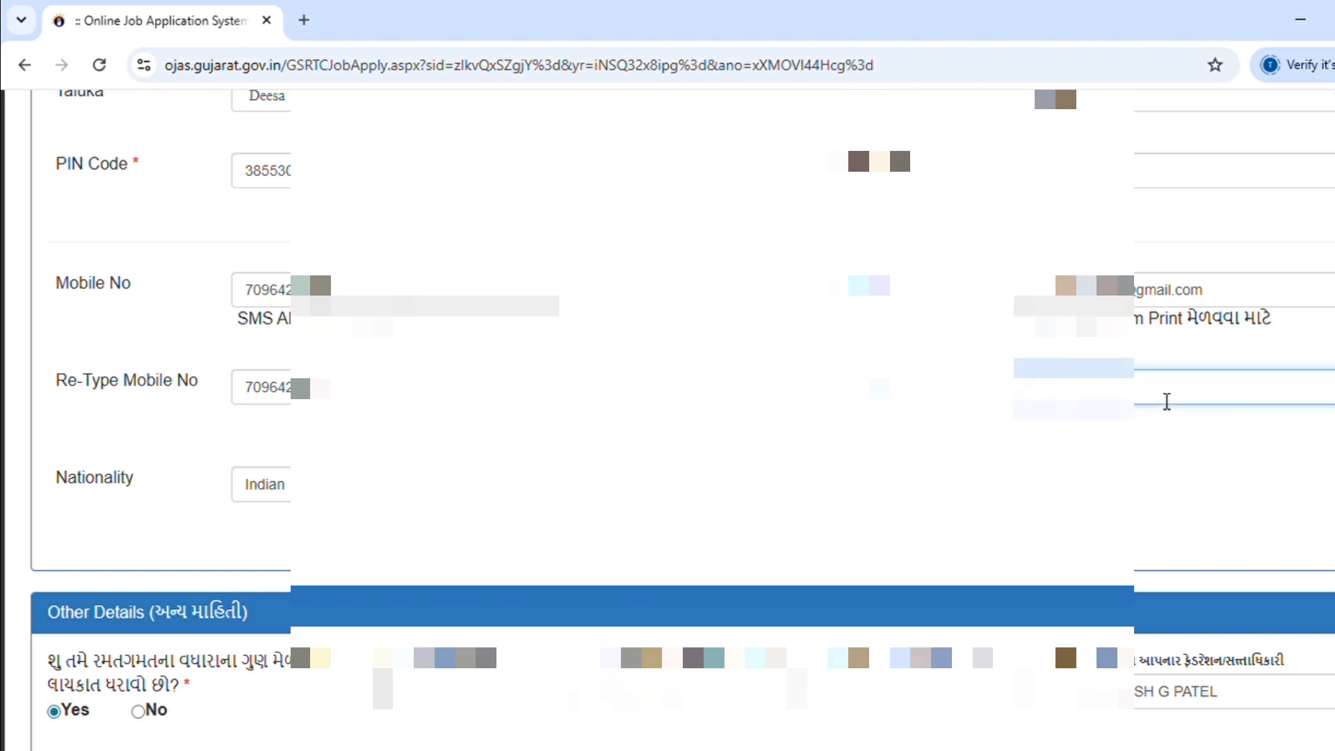
{"action": "type", "text": "tech"}
Step: Answer No to both the IPC case and dismissal questions, then scroll to Education Details
{"action": "scroll", "coordinate": [1166, 401], "scroll_direction": "down", "scroll_amount": 5}
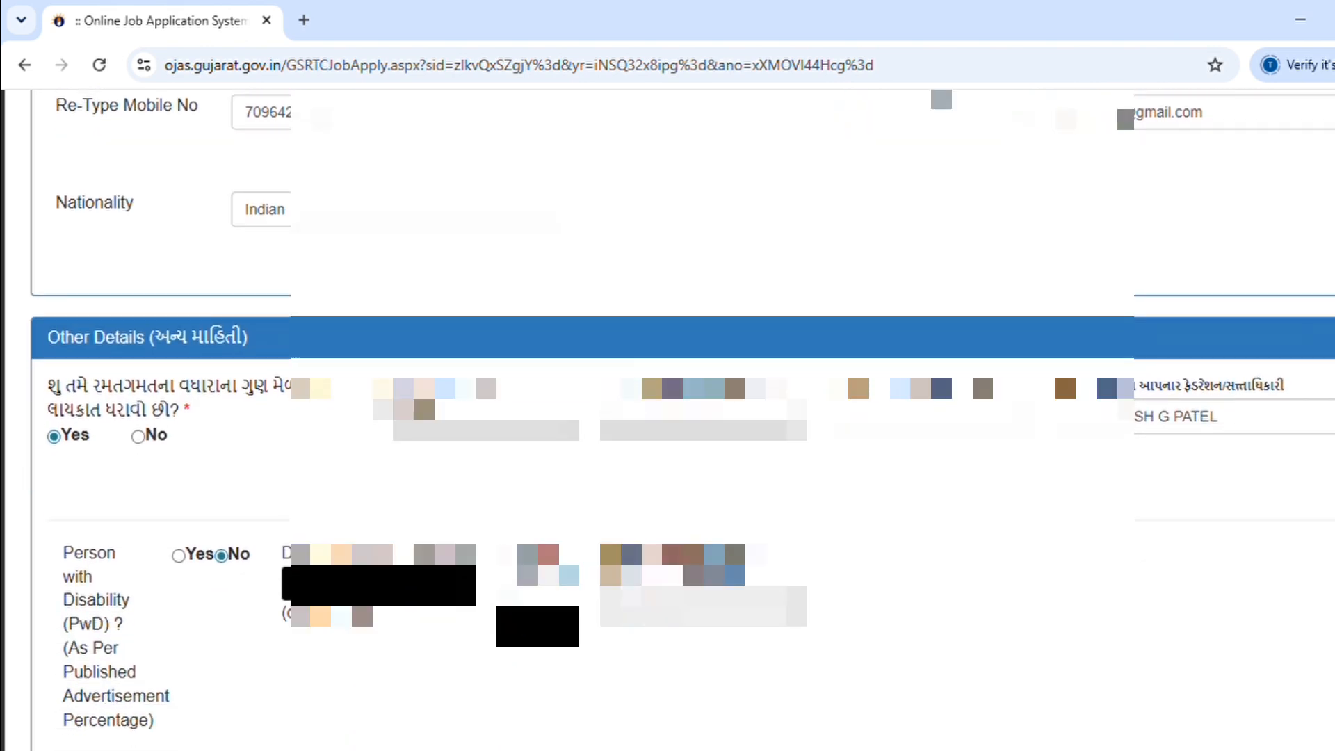
{"action": "scroll", "coordinate": [682, 419], "scroll_direction": "down", "scroll_amount": 8}
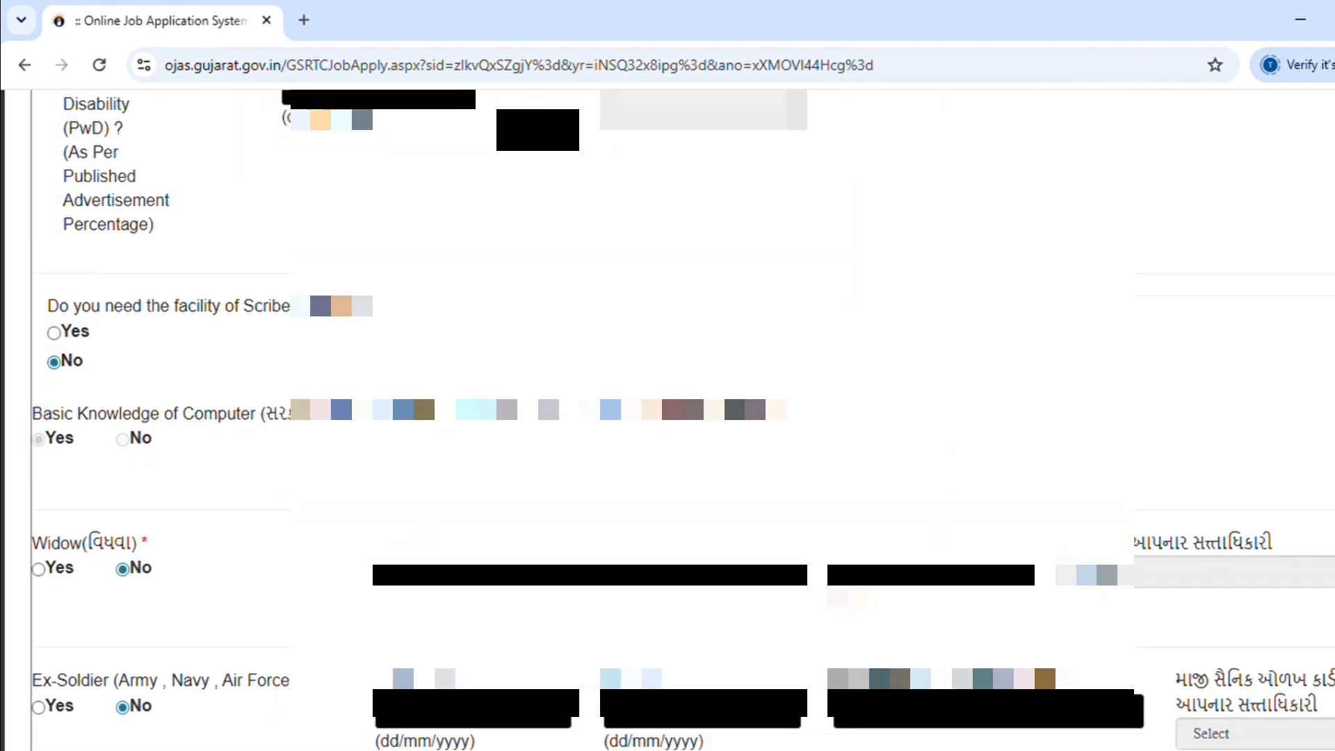
{"action": "scroll", "coordinate": [683, 420], "scroll_direction": "down", "scroll_amount": 5}
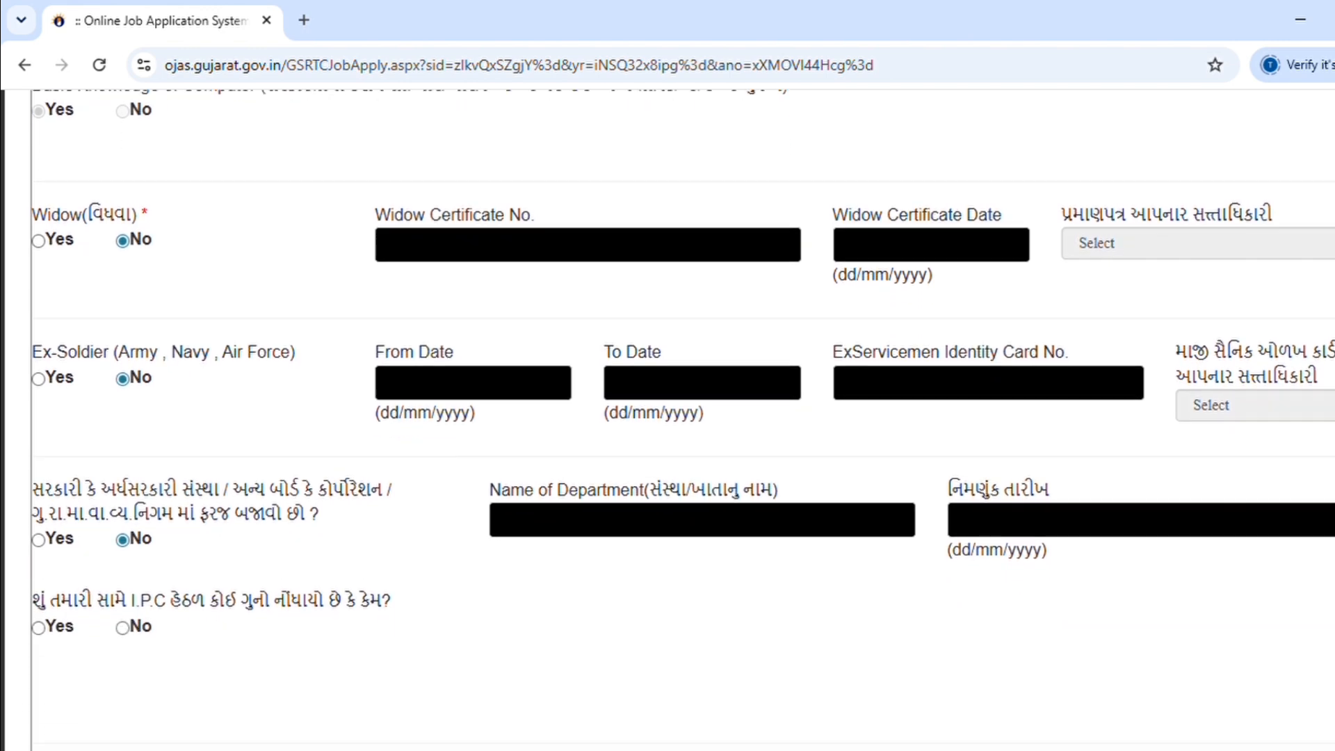
{"action": "scroll", "coordinate": [683, 419], "scroll_direction": "down", "scroll_amount": 3}
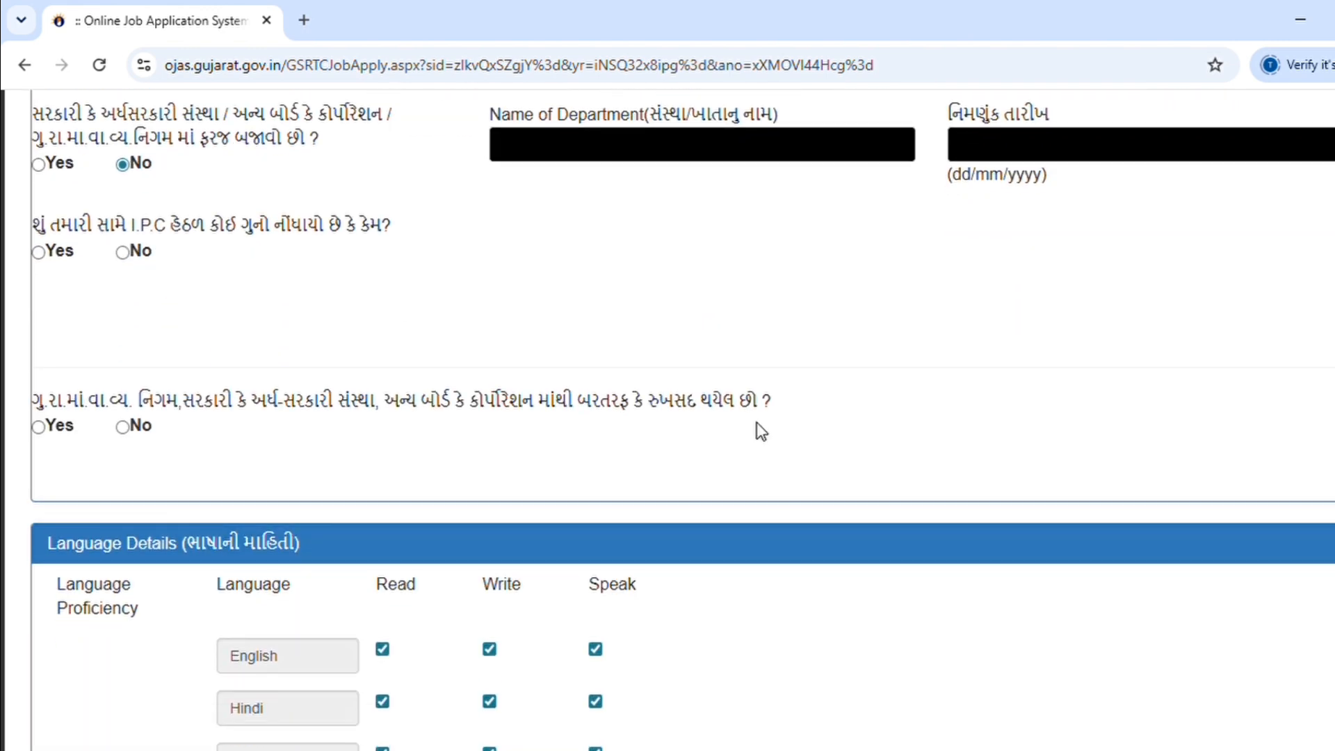
{"action": "left_click", "coordinate": [123, 253]}
{"action": "left_click", "coordinate": [135, 436]}
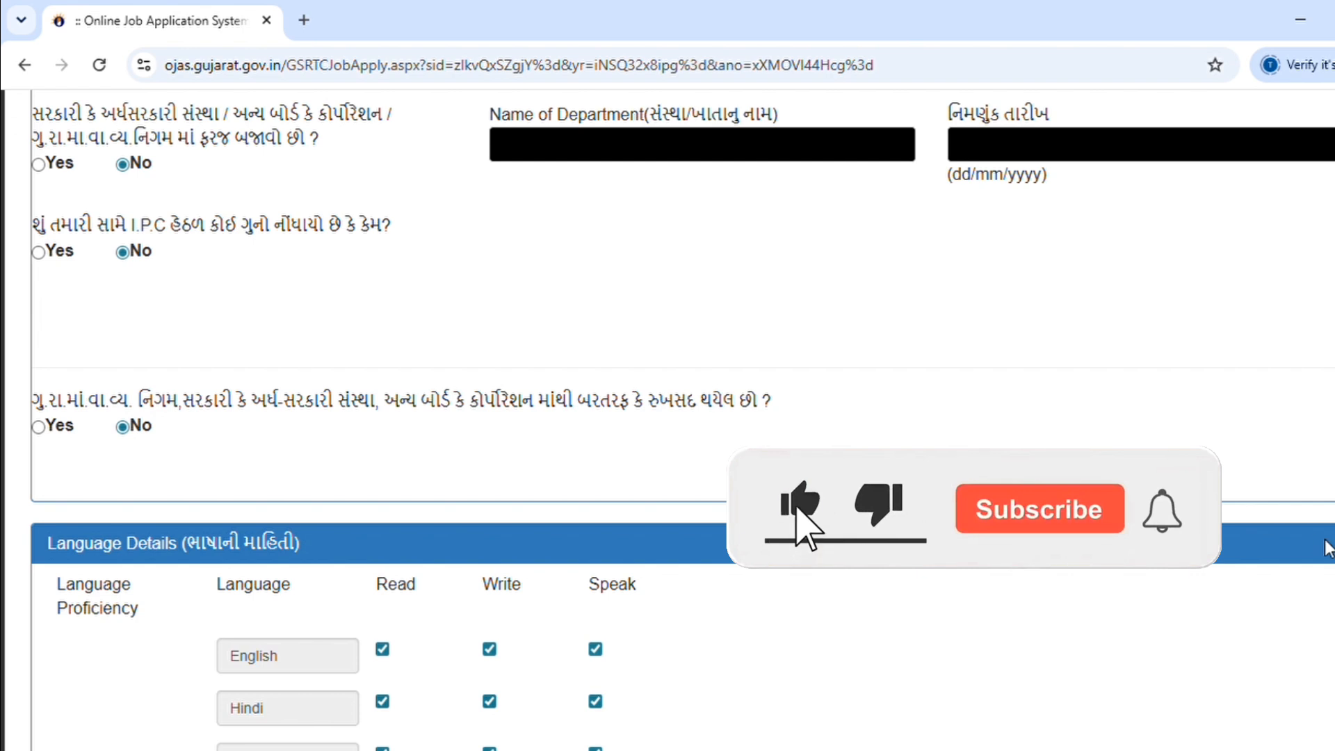
{"action": "scroll", "coordinate": [667, 417], "scroll_direction": "down", "scroll_amount": 3}
{"action": "scroll", "coordinate": [667, 417], "scroll_direction": "down", "scroll_amount": 2}
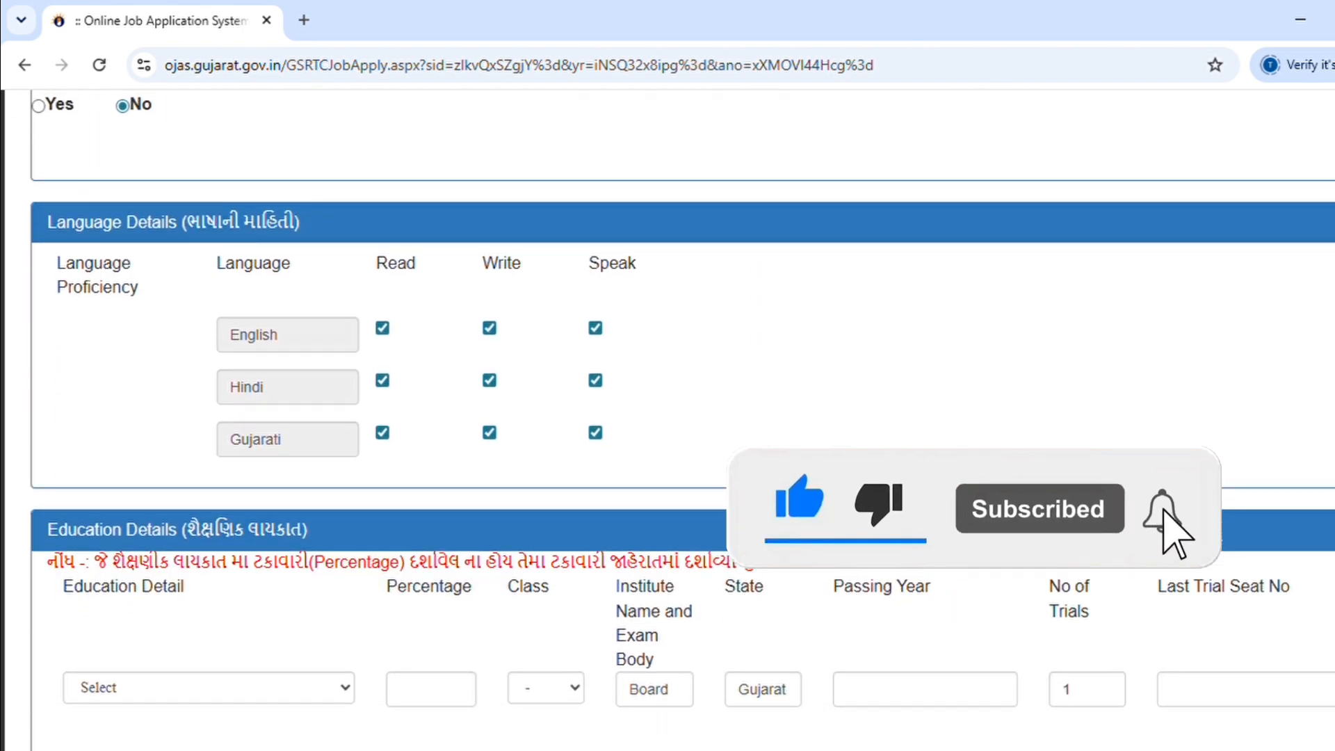
{"action": "scroll", "coordinate": [667, 417], "scroll_direction": "down", "scroll_amount": 3}
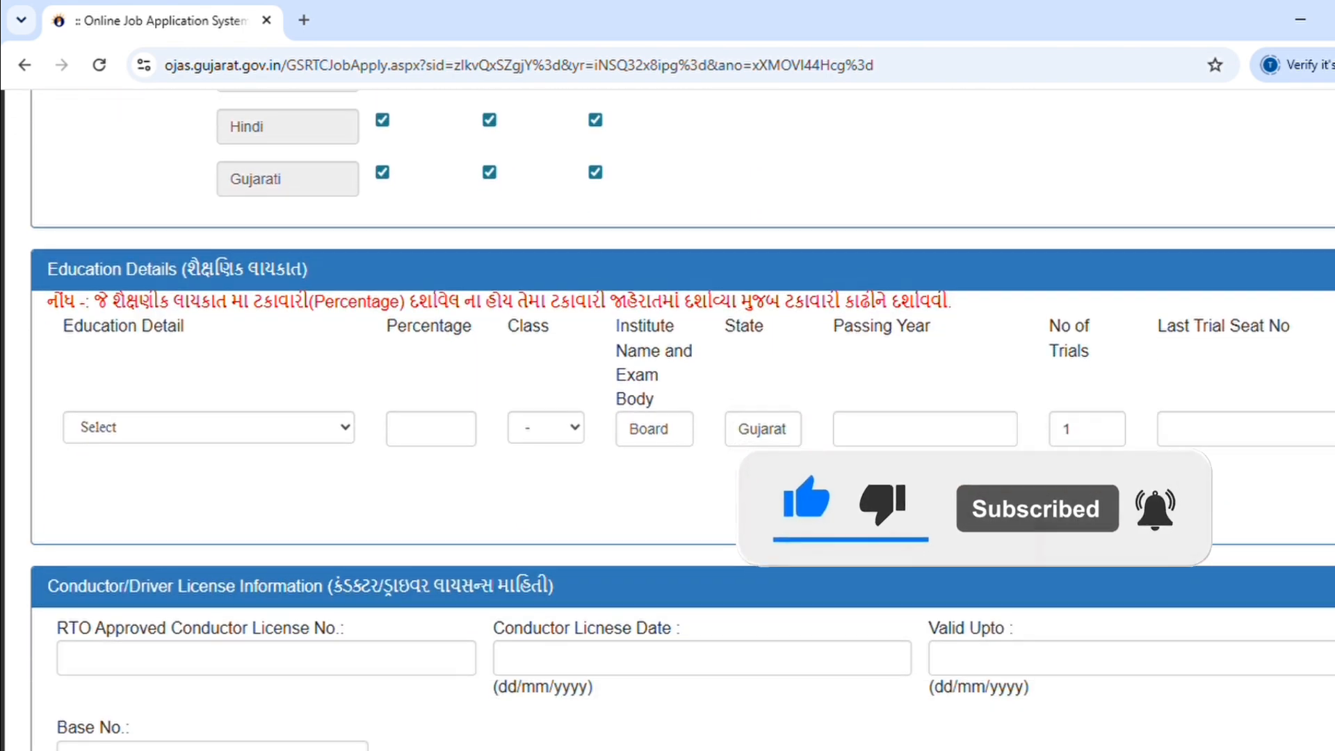
{"action": "scroll", "coordinate": [1194, 586], "scroll_direction": "down", "scroll_amount": 3}
{"action": "scroll", "coordinate": [667, 417], "scroll_direction": "down", "scroll_amount": 1}
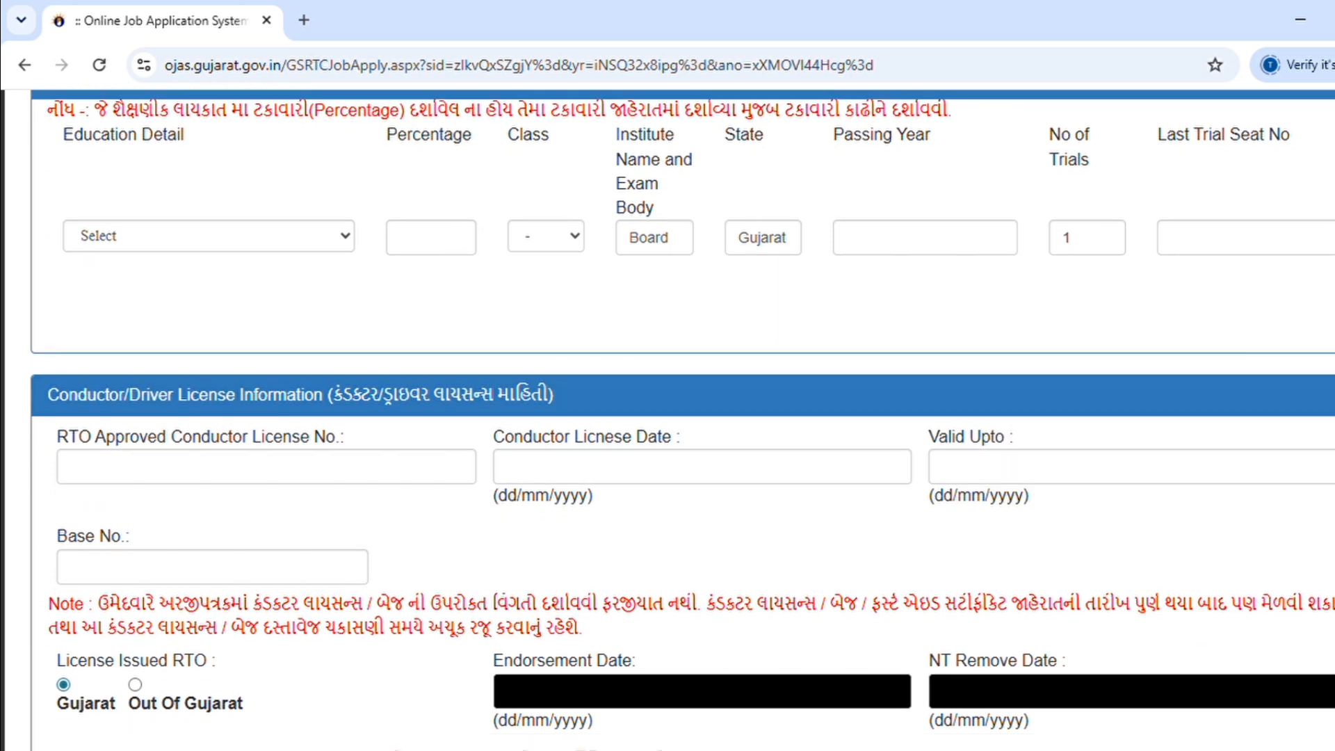
{"action": "scroll", "coordinate": [668, 417], "scroll_direction": "up", "scroll_amount": 2}
Step: Set the first education row to HSC with GSHEB as the board, then move to Passing Year and Seat No
{"action": "scroll", "coordinate": [667, 417], "scroll_direction": "down", "scroll_amount": 2}
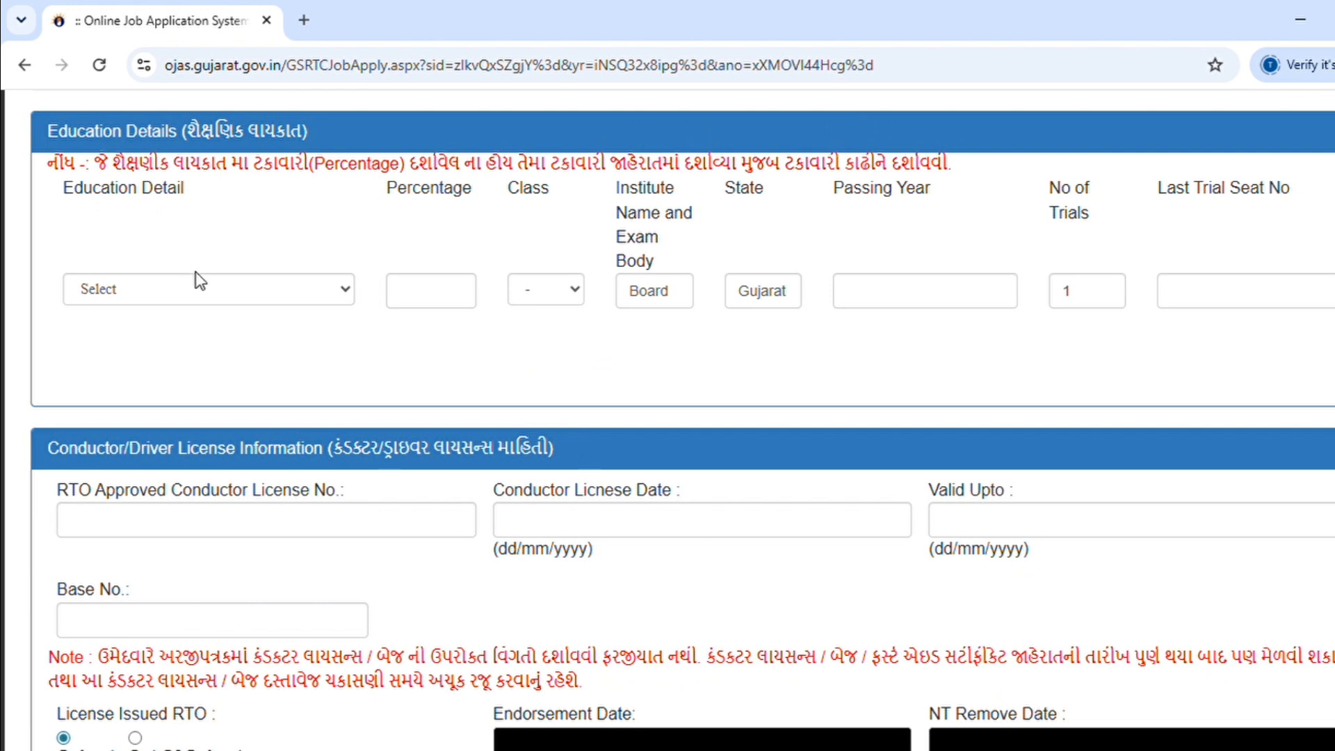
{"action": "left_click", "coordinate": [208, 302]}
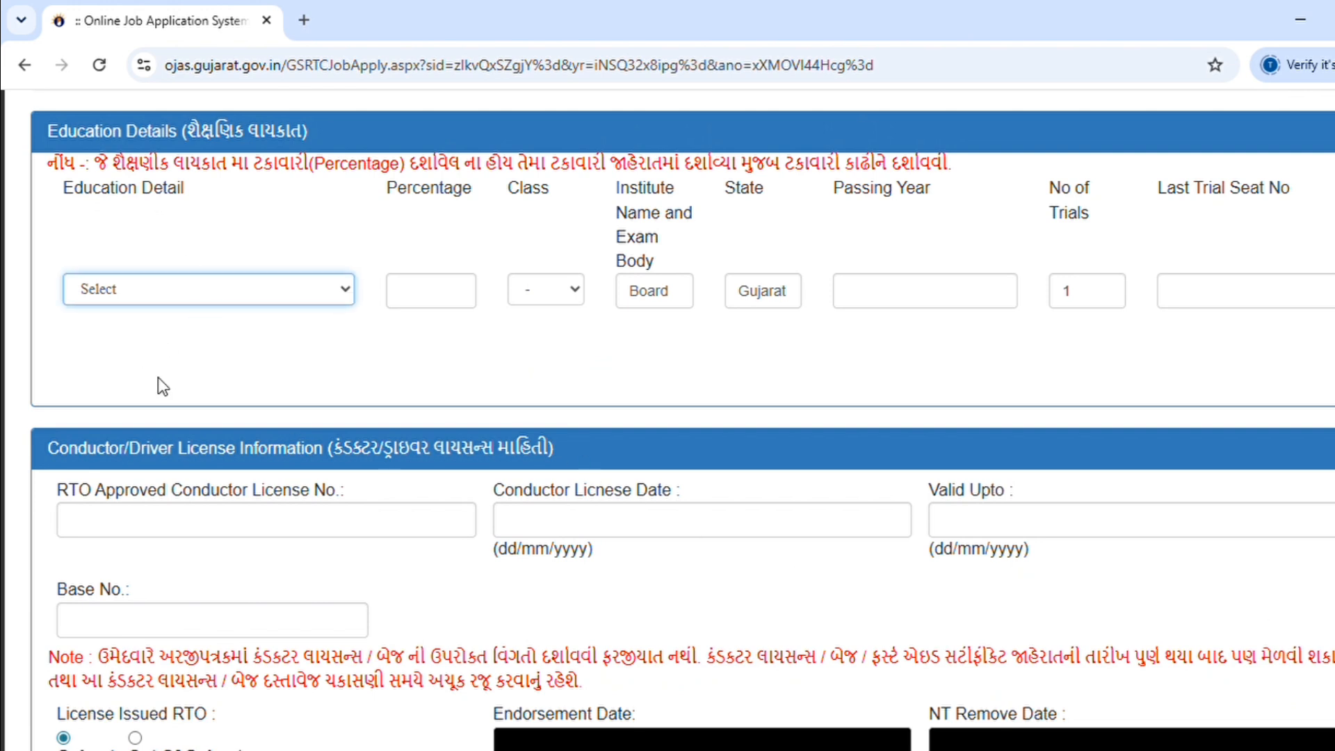
{"action": "key", "text": "h"}
{"action": "left_click", "coordinate": [441, 303]}
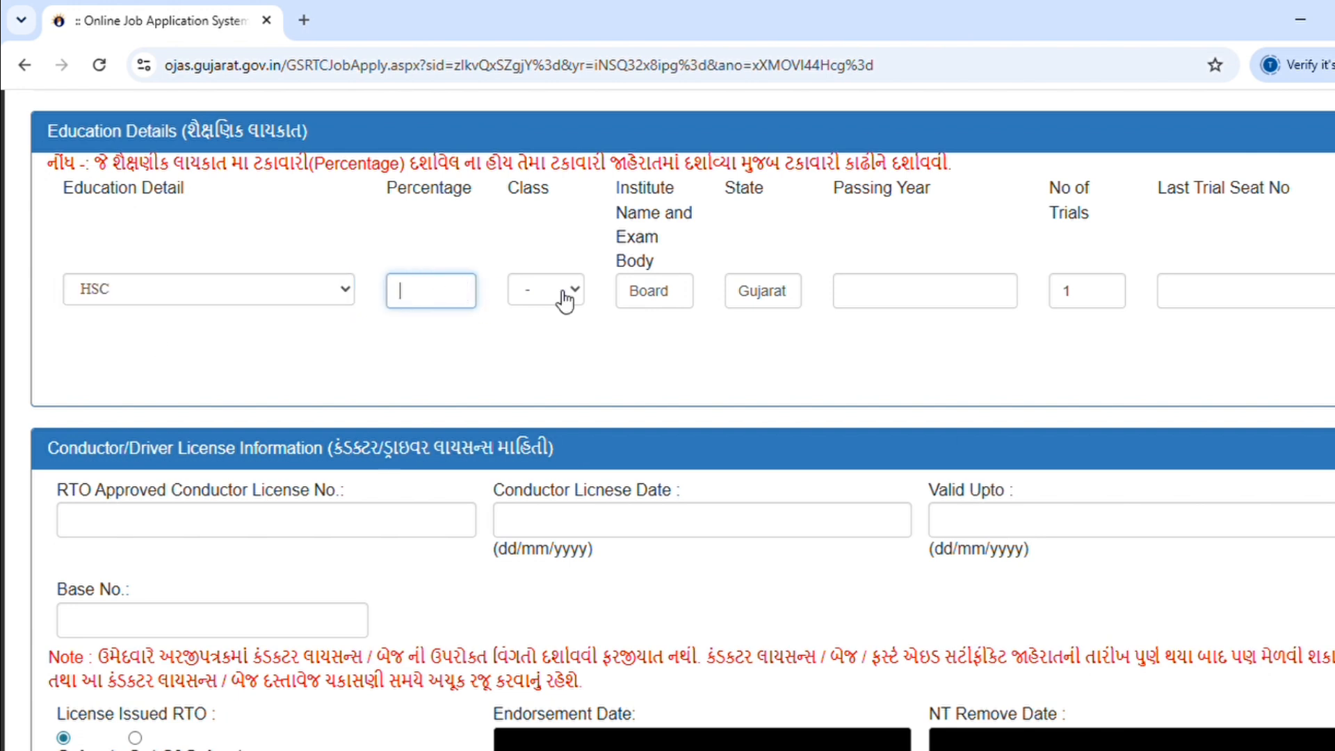
{"action": "key", "text": "Tab"}
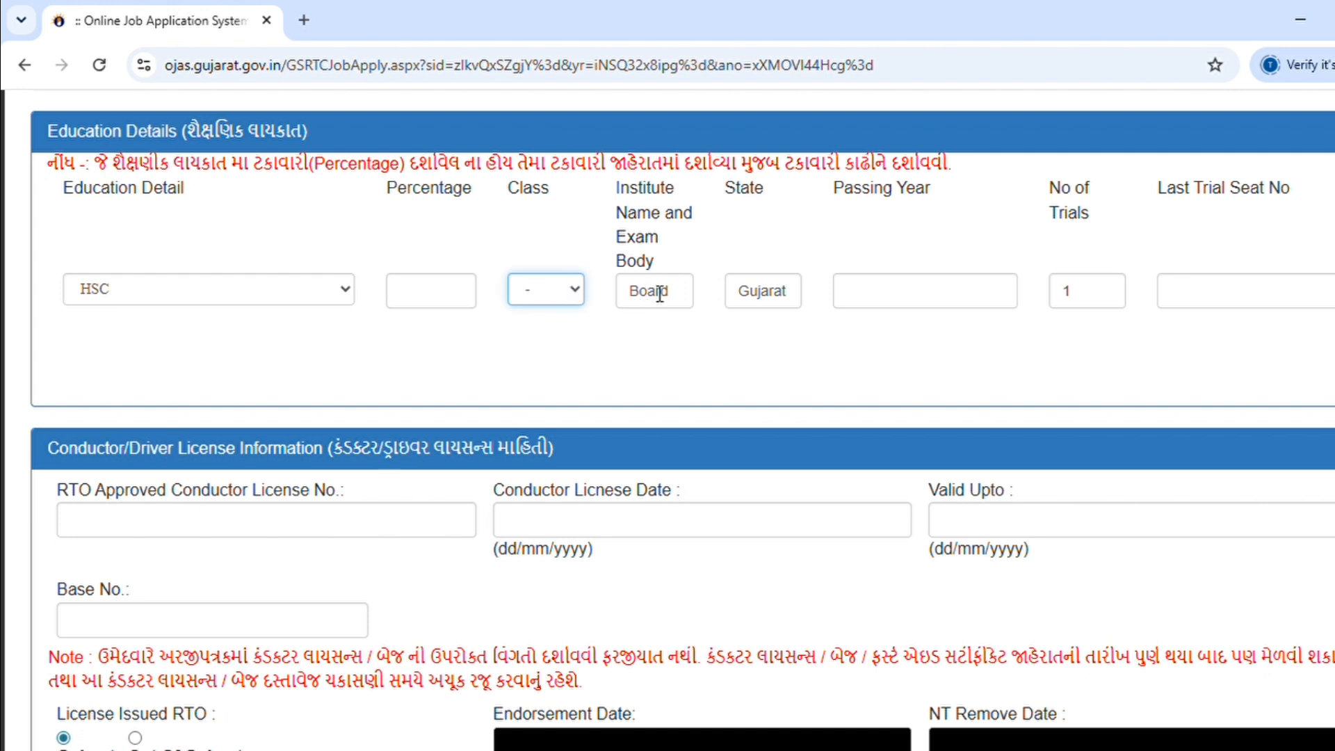
{"action": "key", "text": "Tab"}
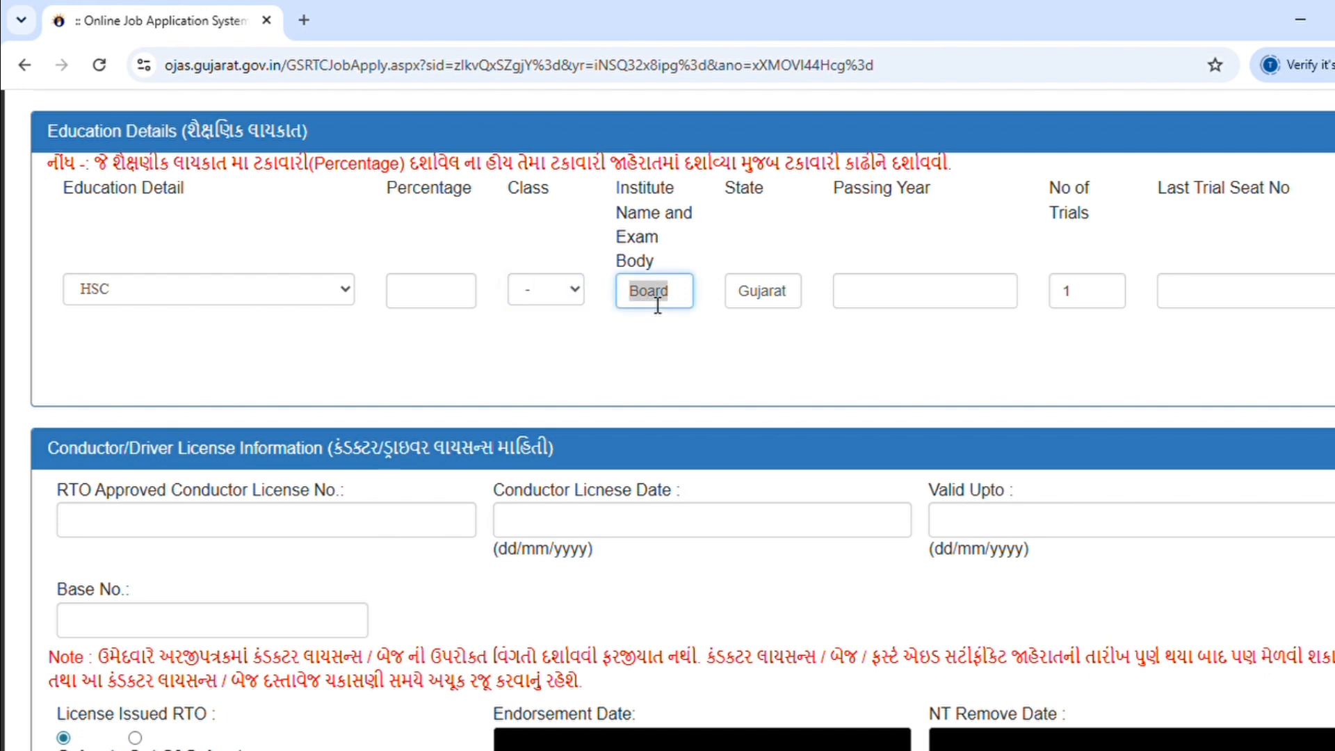
{"action": "type", "text": "GSHEB"}
{"action": "left_click", "coordinate": [976, 307]}
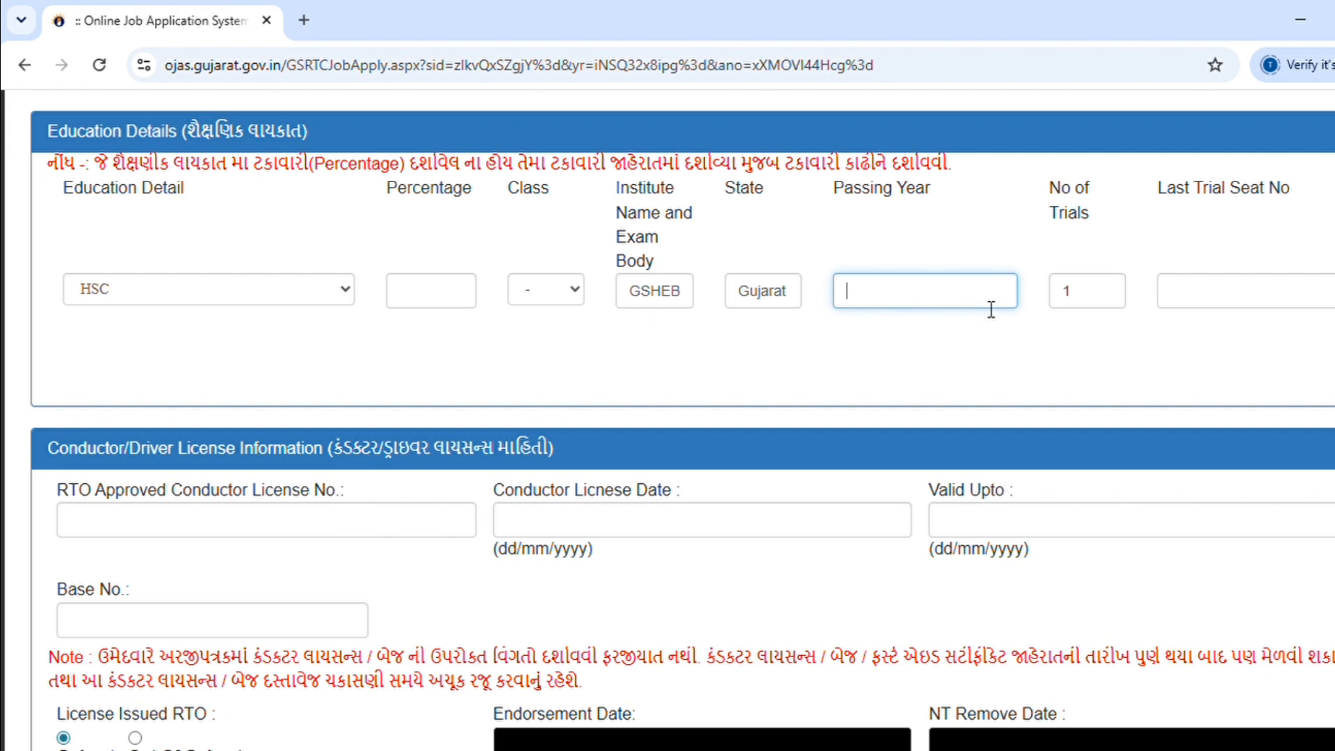
{"action": "left_click", "coordinate": [1202, 303]}
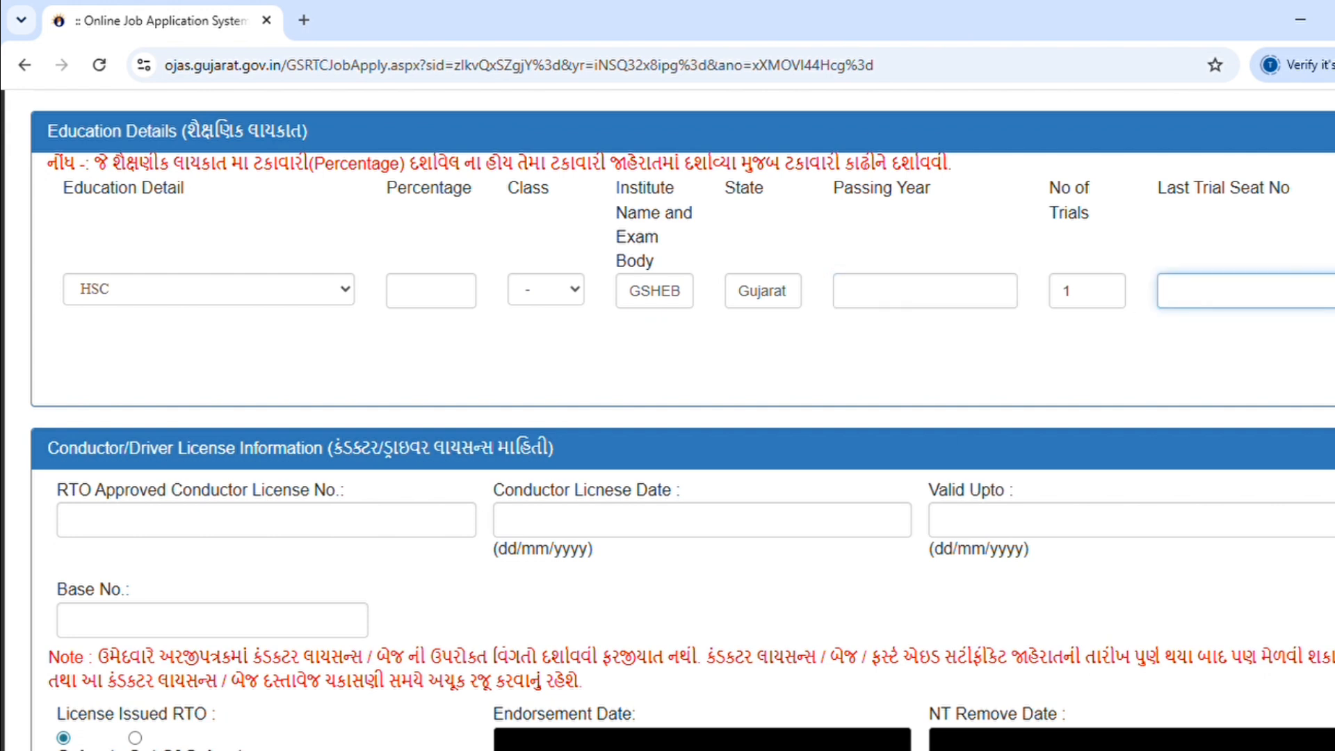
Step: Scroll down to the Declaration and save the completed CONDUCTOR- 202627 form
{"action": "scroll", "coordinate": [668, 417], "scroll_direction": "down", "scroll_amount": 3}
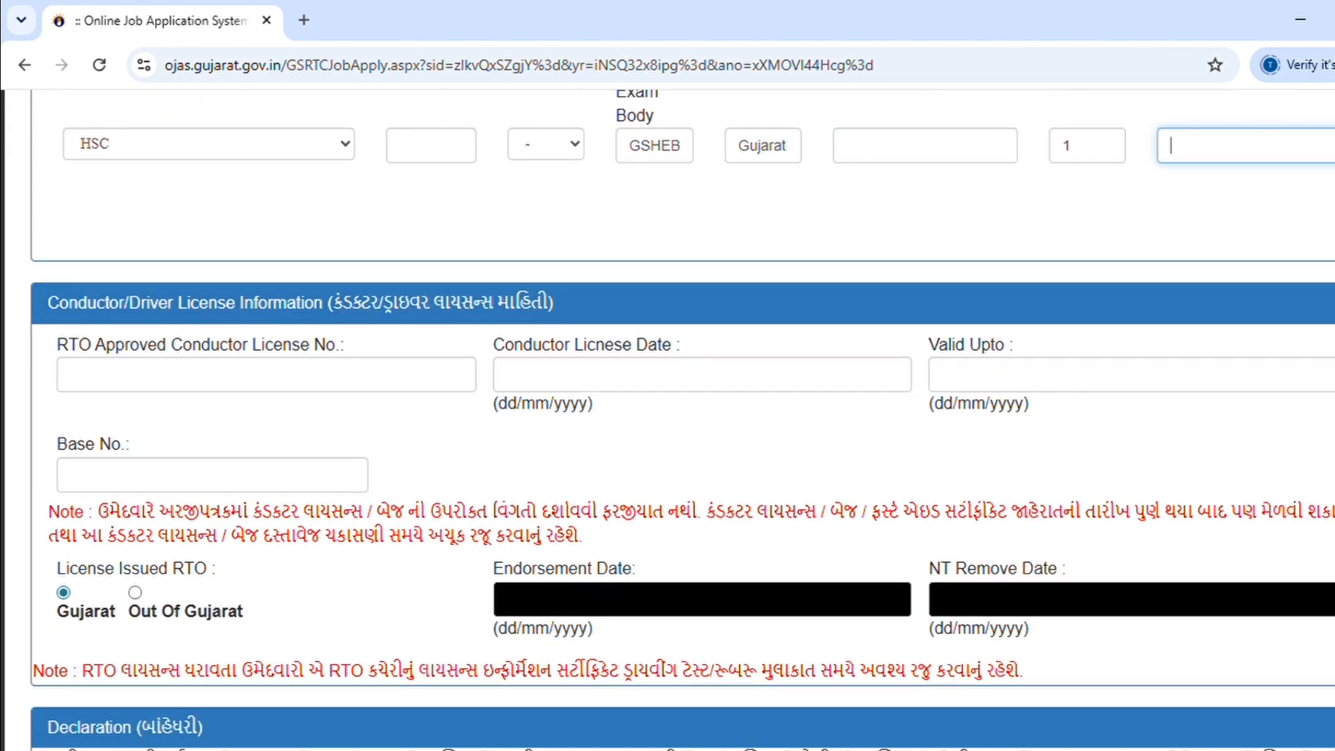
{"action": "scroll", "coordinate": [667, 417], "scroll_direction": "down", "scroll_amount": 1}
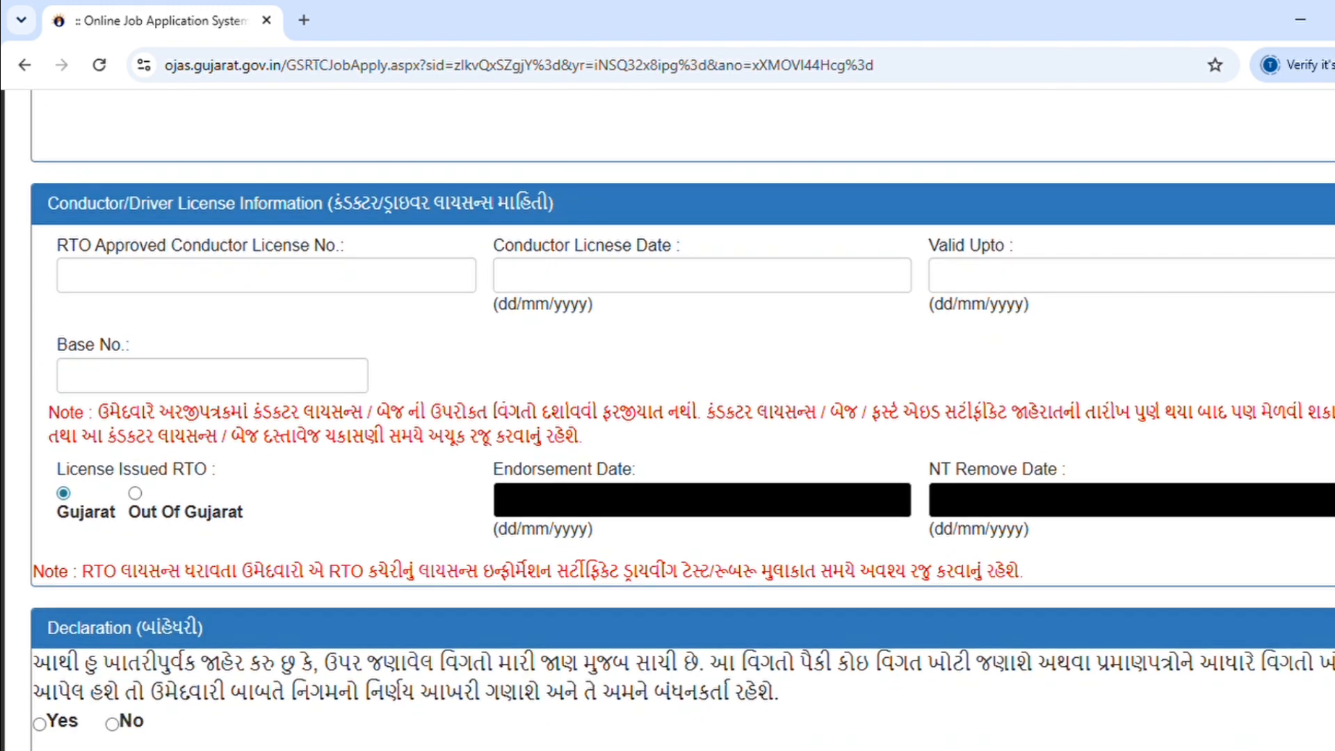
{"action": "scroll", "coordinate": [667, 417], "scroll_direction": "up", "scroll_amount": 1}
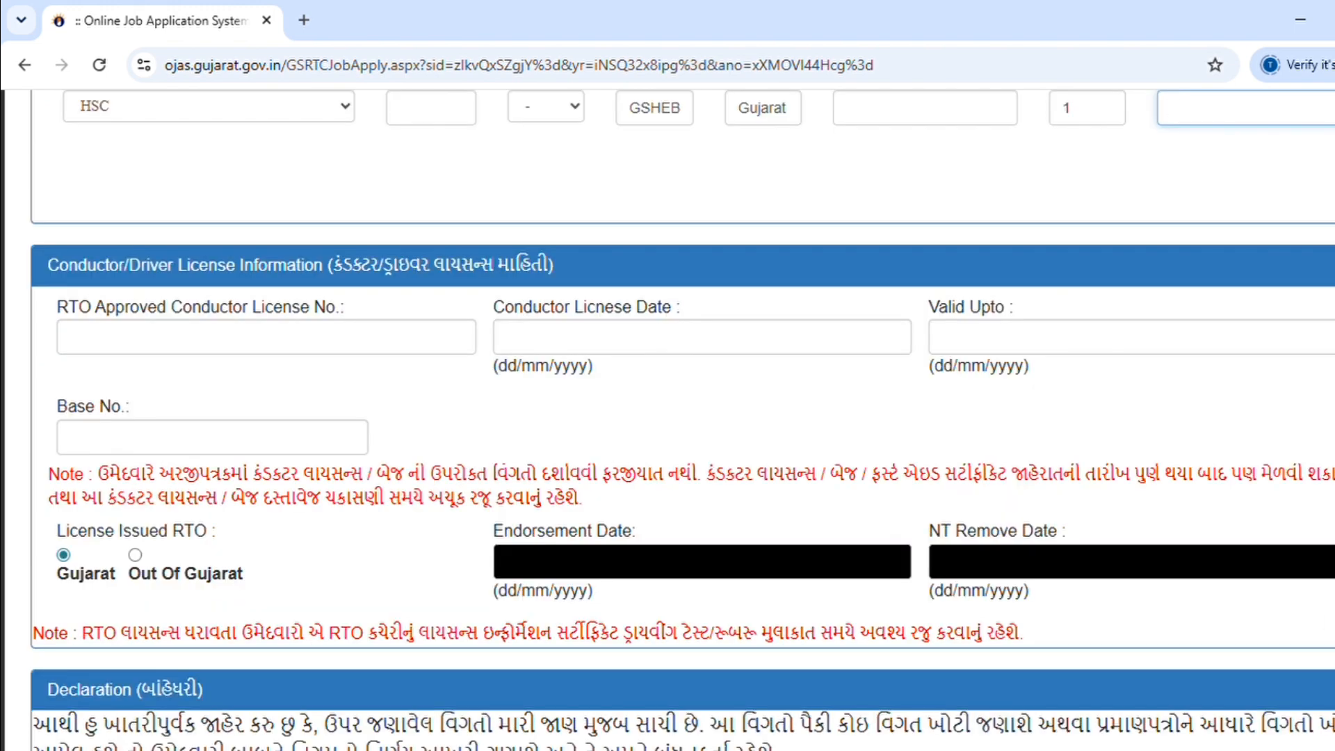
{"action": "scroll", "coordinate": [667, 417], "scroll_direction": "down", "scroll_amount": 2}
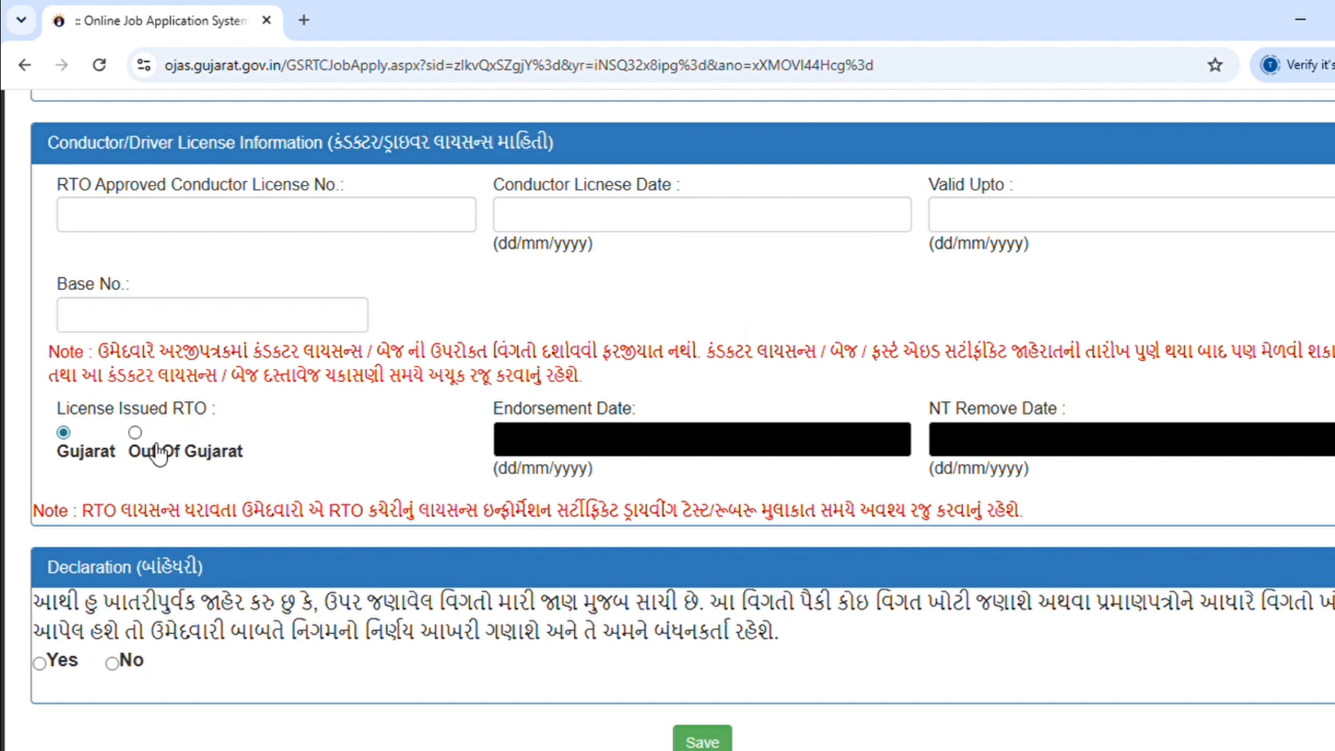
{"action": "scroll", "coordinate": [50, 637], "scroll_direction": "down", "scroll_amount": 1}
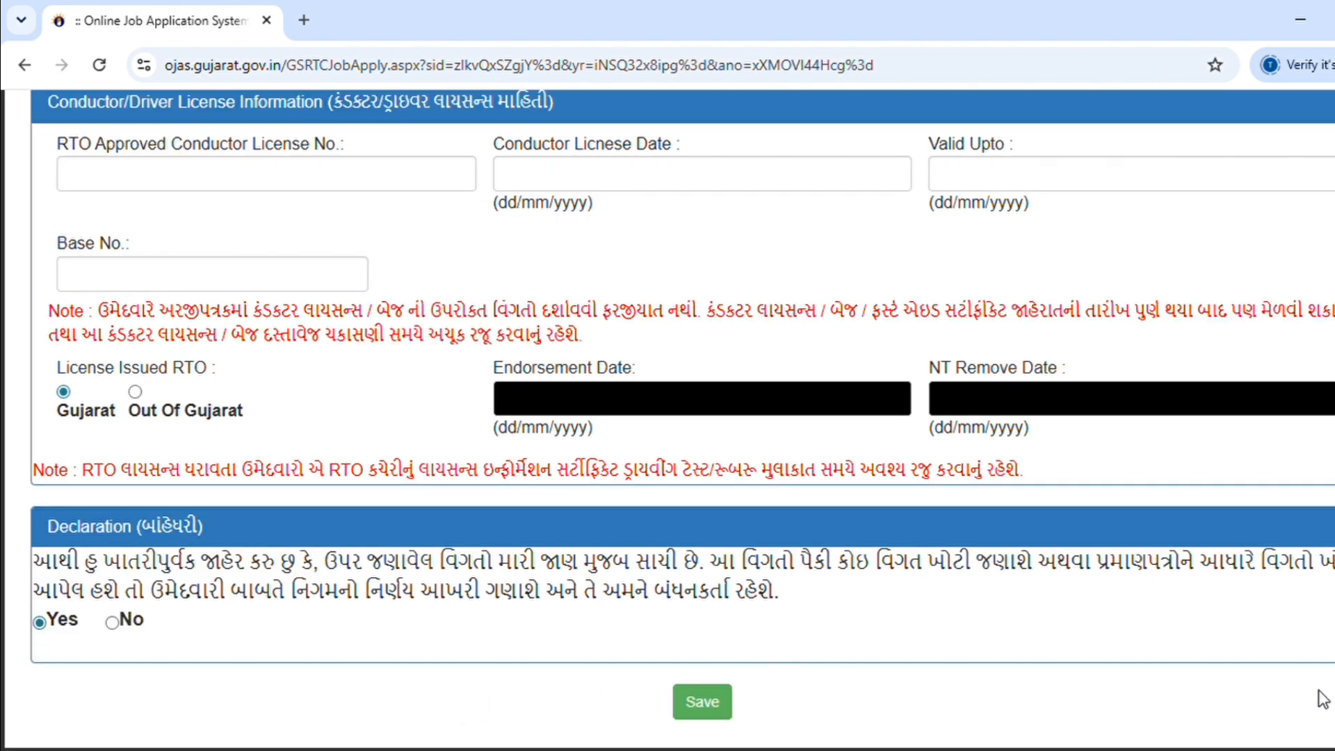
{"action": "scroll", "coordinate": [668, 417], "scroll_direction": "up", "scroll_amount": 8}
{"action": "scroll", "coordinate": [667, 417], "scroll_direction": "down", "scroll_amount": 2}
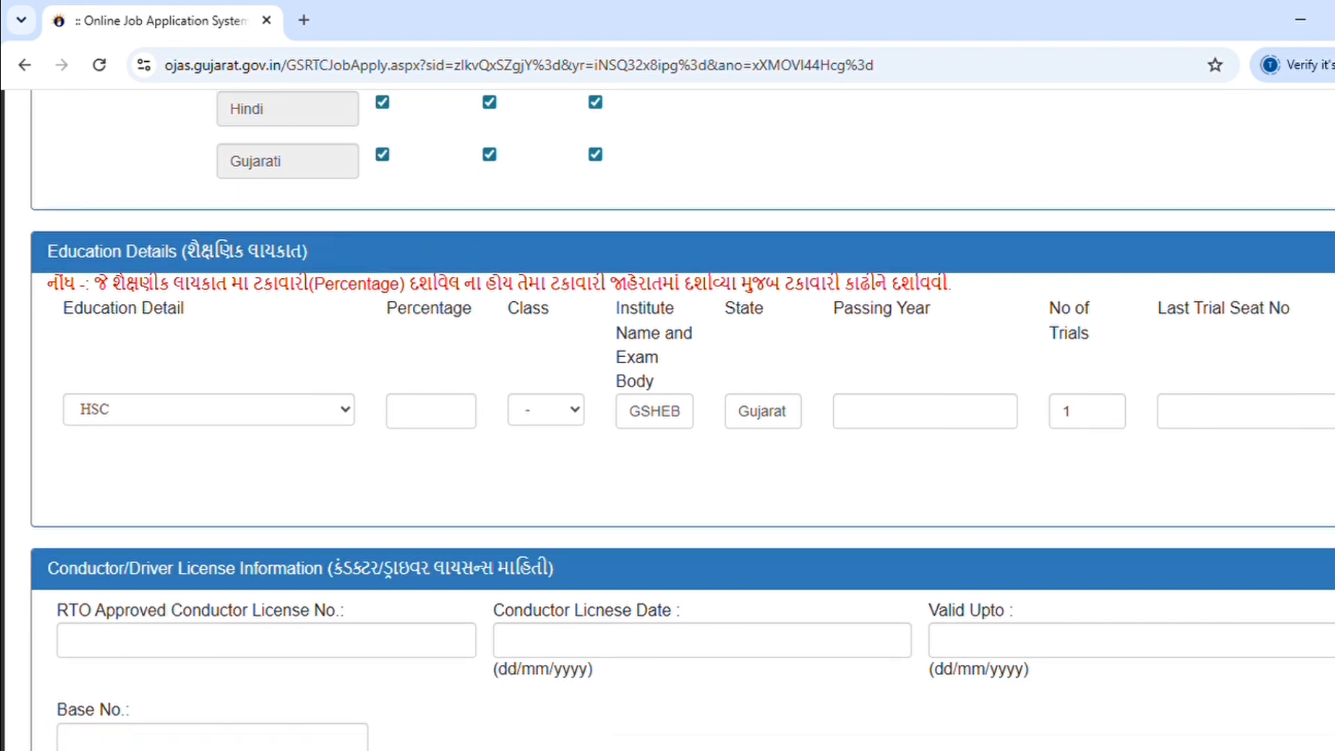
{"action": "scroll", "coordinate": [667, 417], "scroll_direction": "down", "scroll_amount": 6}
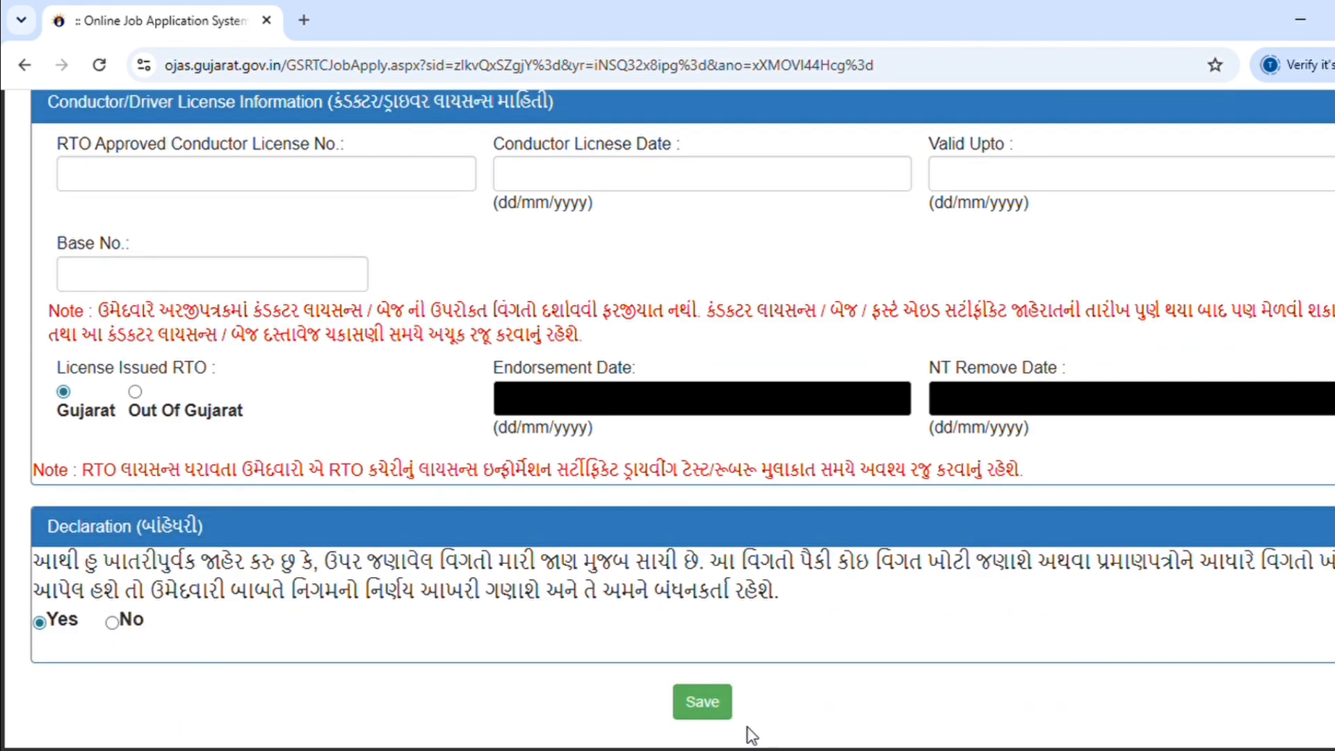
{"action": "left_click", "coordinate": [703, 701]}
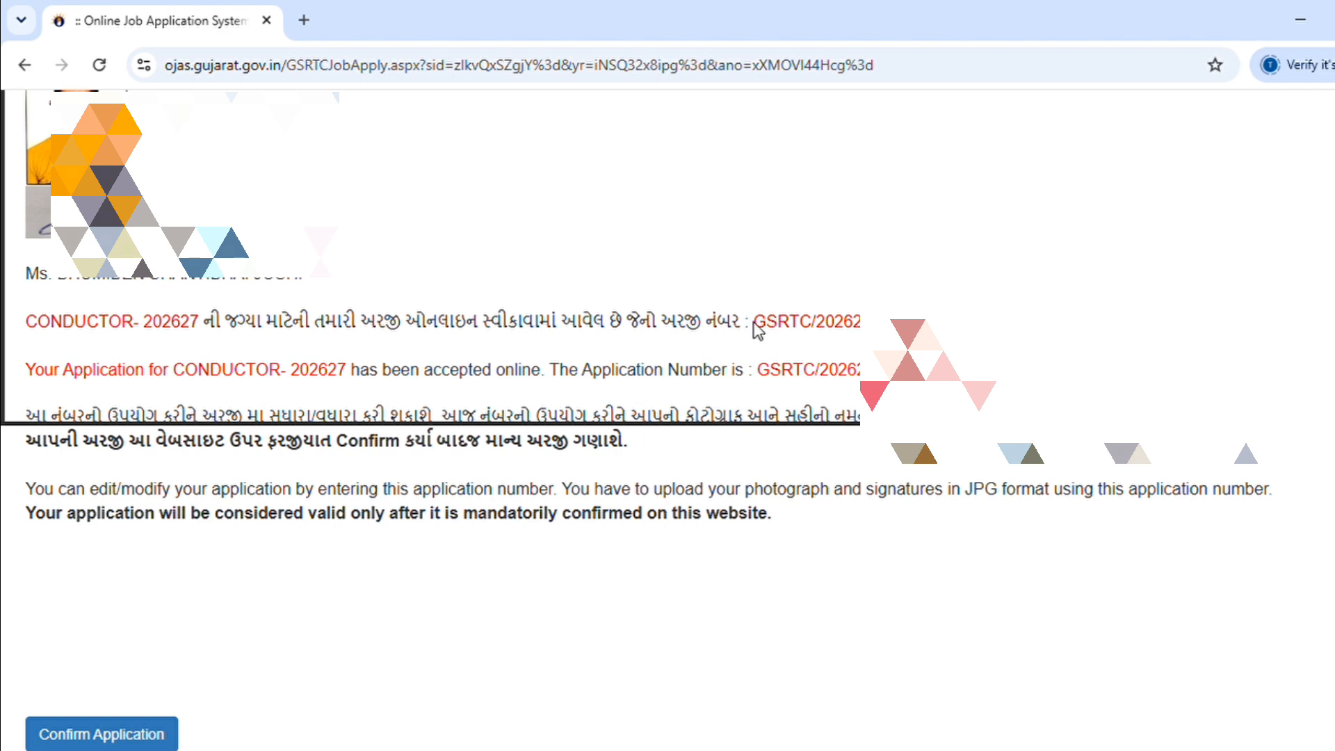
Step: Select the issued CONDUCTOR- 202627 application number on the acceptance page for copying
{"action": "left_click_drag", "start_coordinate": [753, 323], "coordinate": [862, 324]}
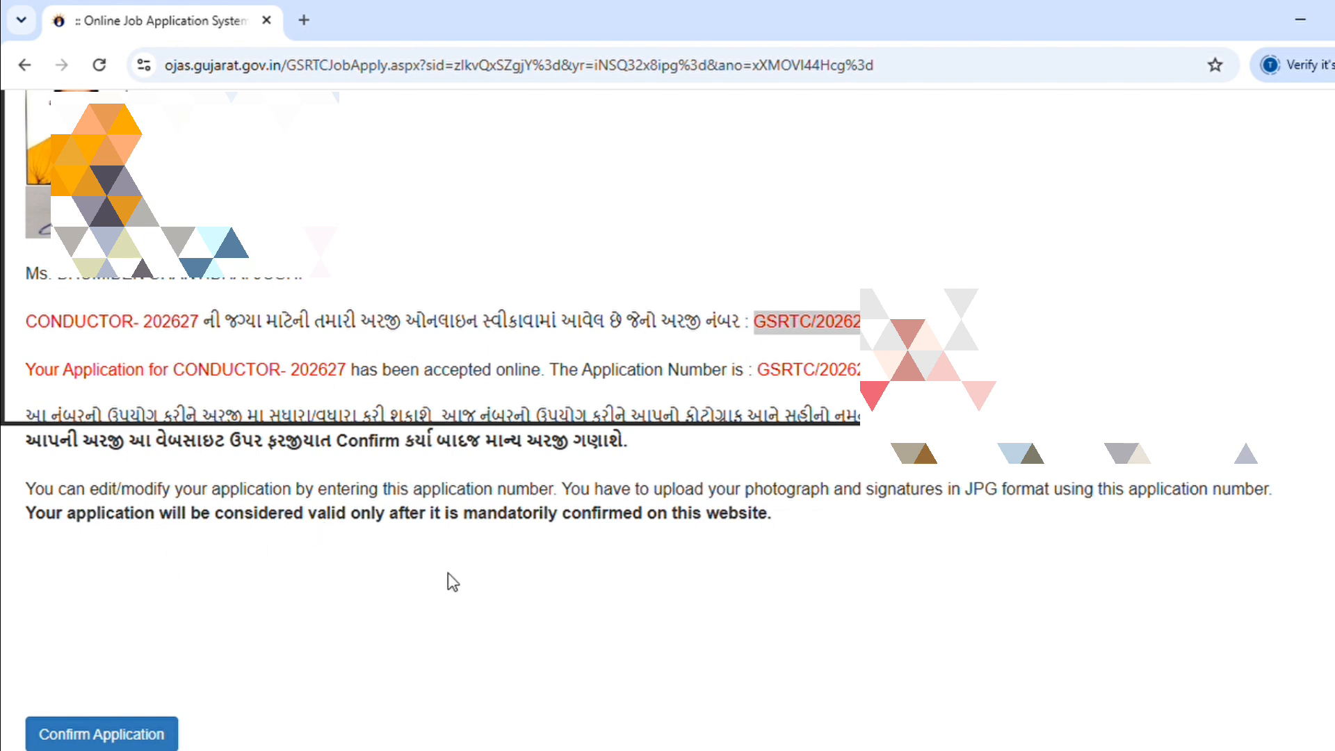
Step: Go to Confirm Application, keep the prefilled application number, and fill the birth date from autofill
{"action": "left_click", "coordinate": [101, 736]}
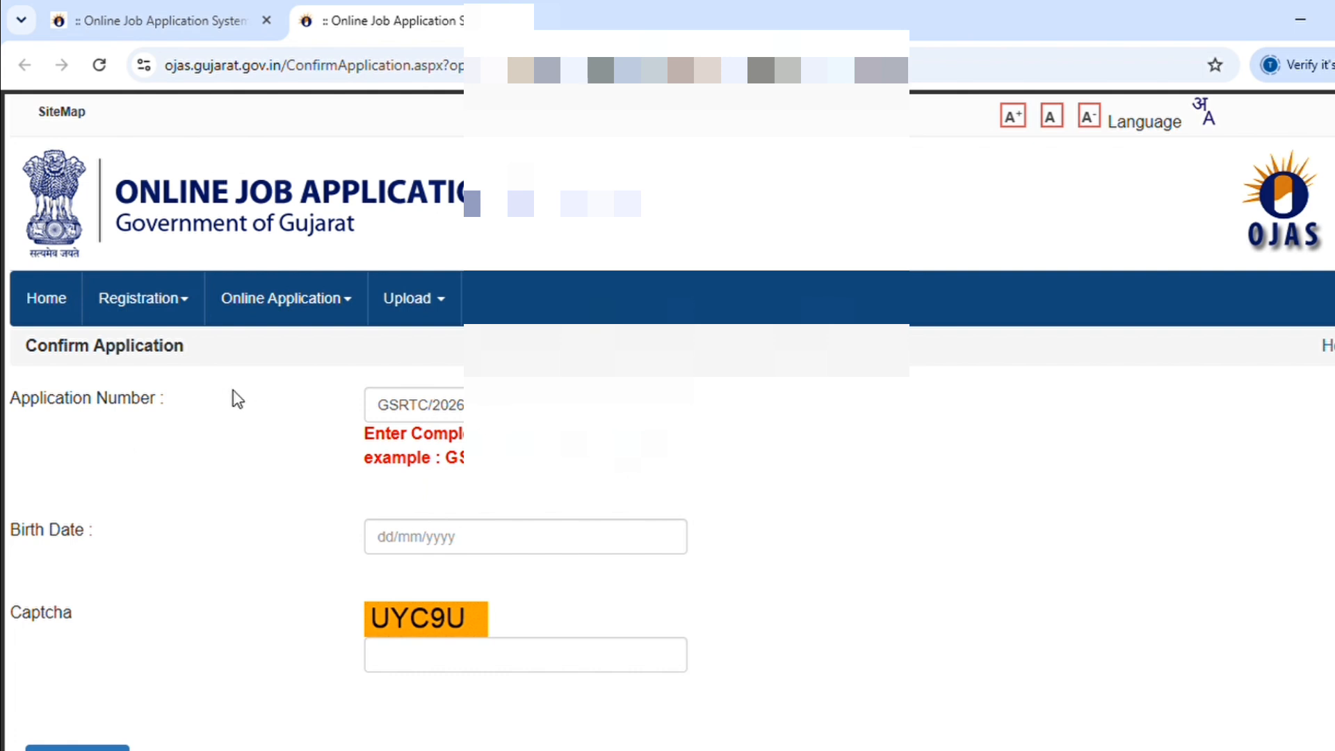
{"action": "key", "text": "Tab"}
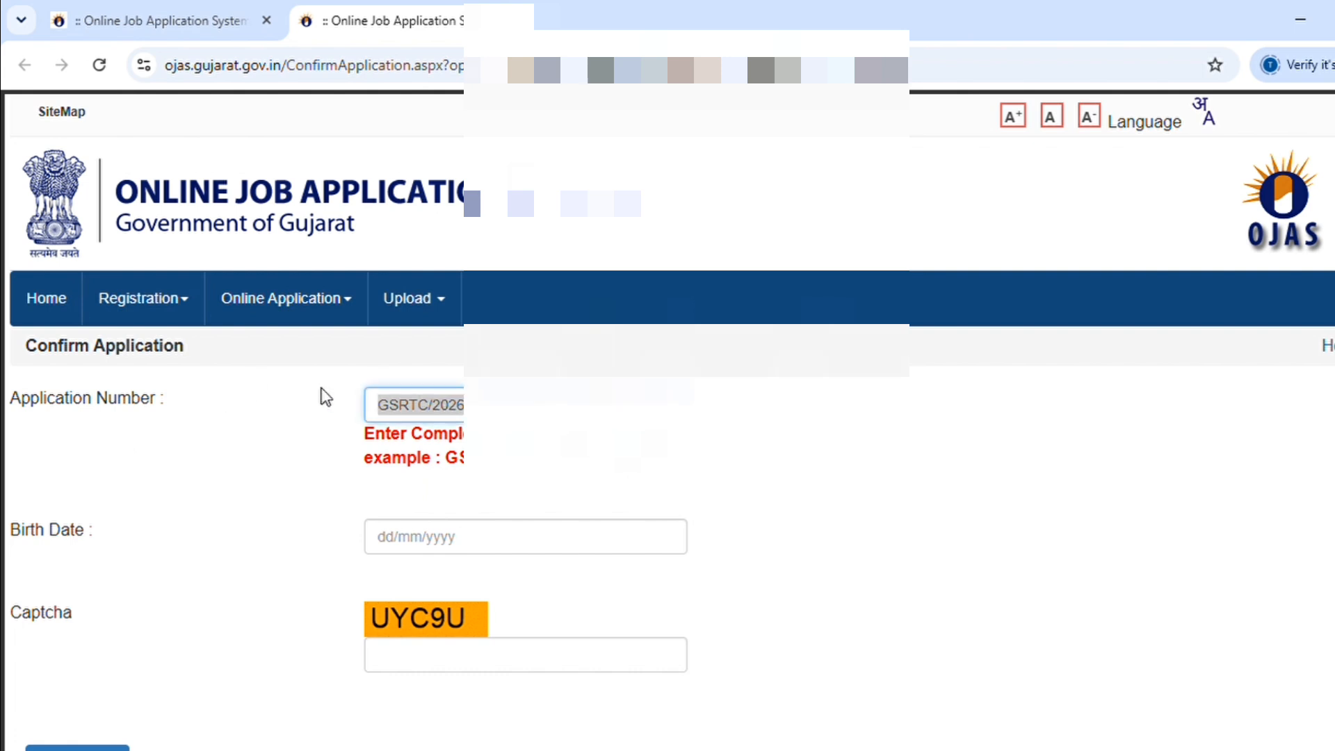
{"action": "left_click", "coordinate": [390, 544]}
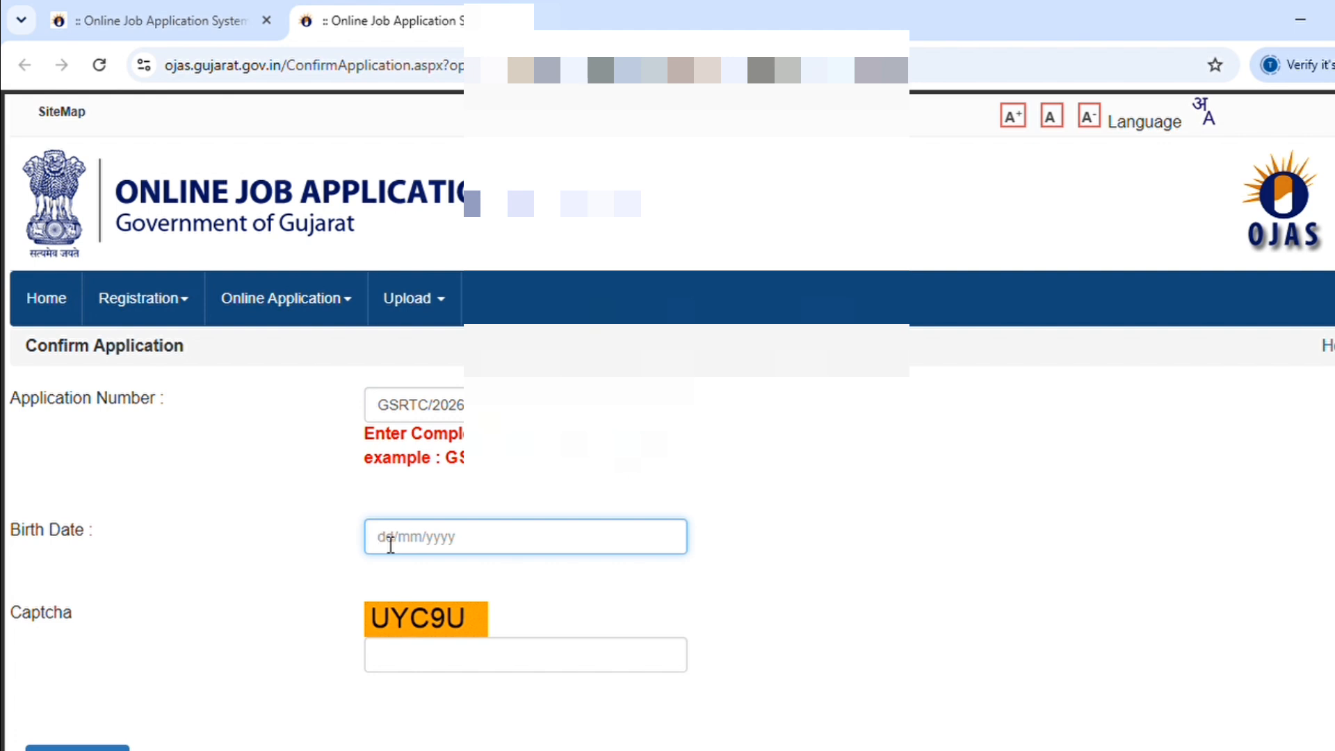
{"action": "left_click", "coordinate": [519, 578]}
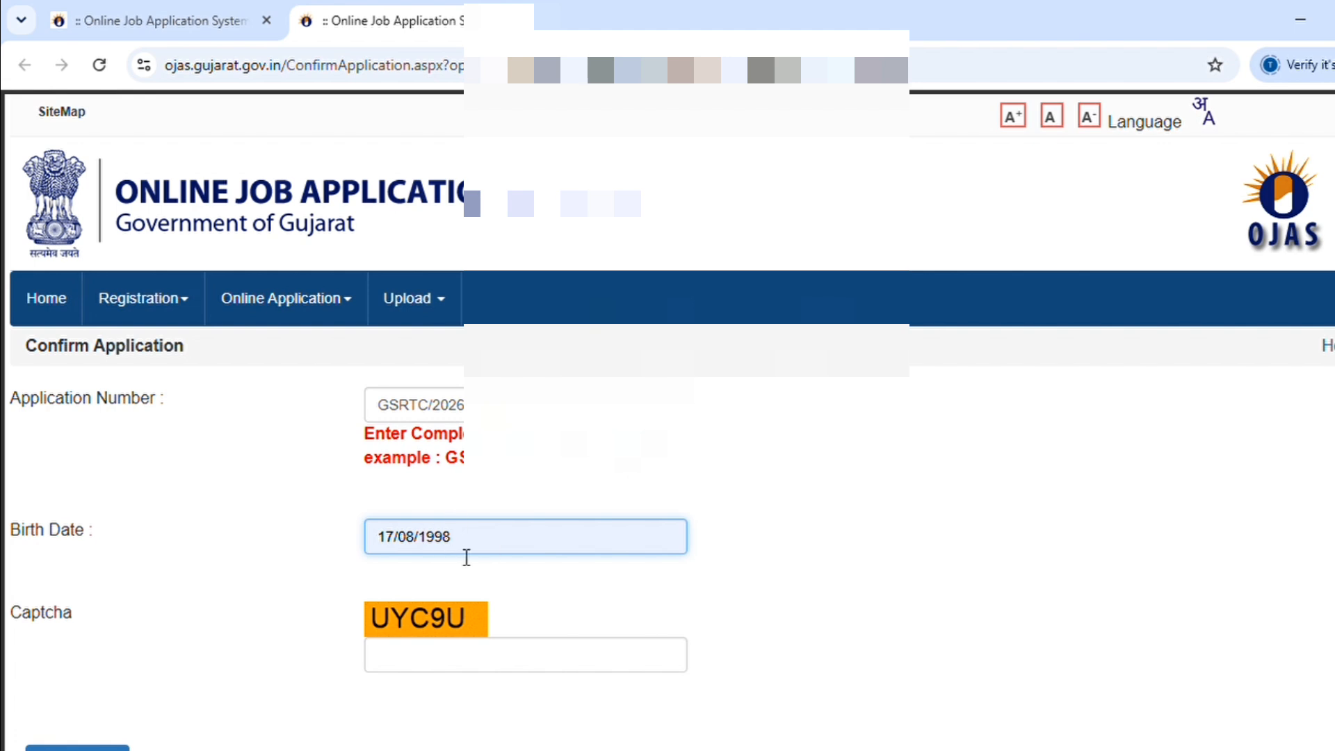
Step: Enter the captcha and submit the form to load the application details
{"action": "left_click", "coordinate": [446, 664]}
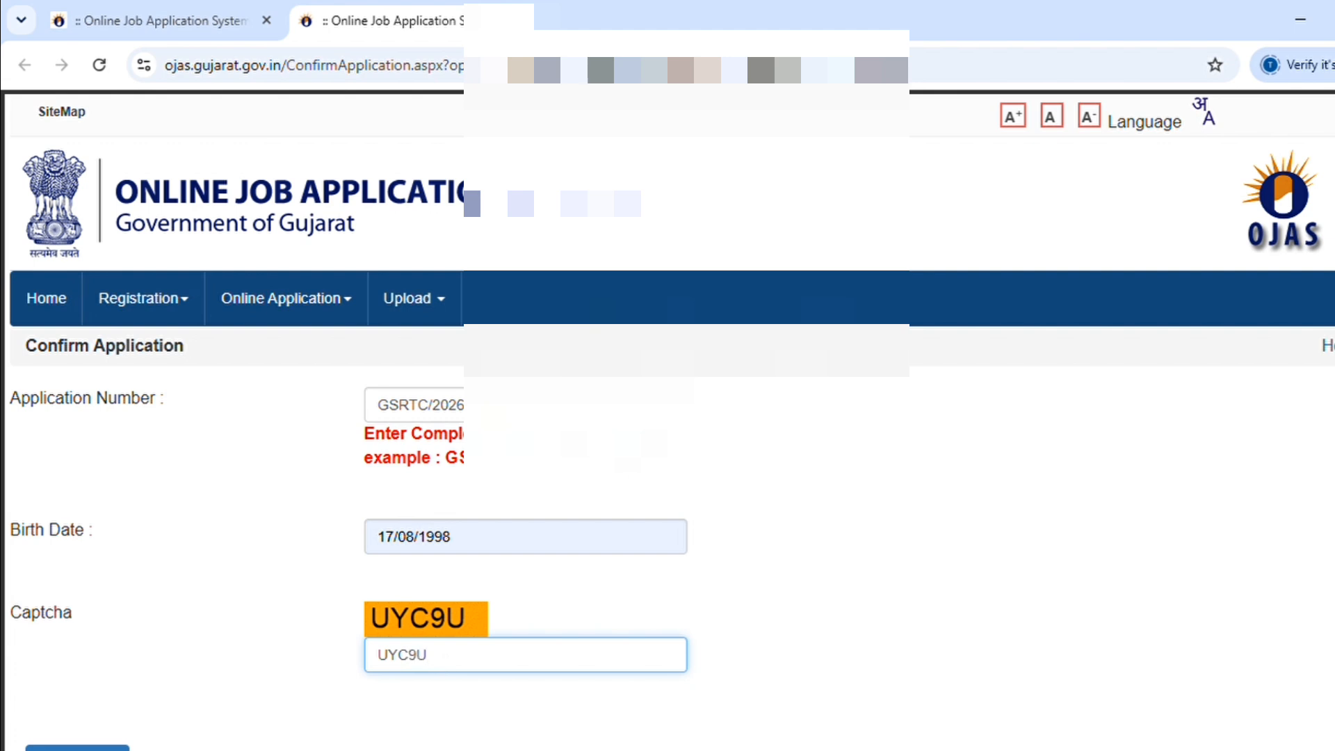
{"action": "scroll", "coordinate": [1140, 635], "scroll_direction": "down", "scroll_amount": 1}
{"action": "left_click", "coordinate": [1140, 635]}
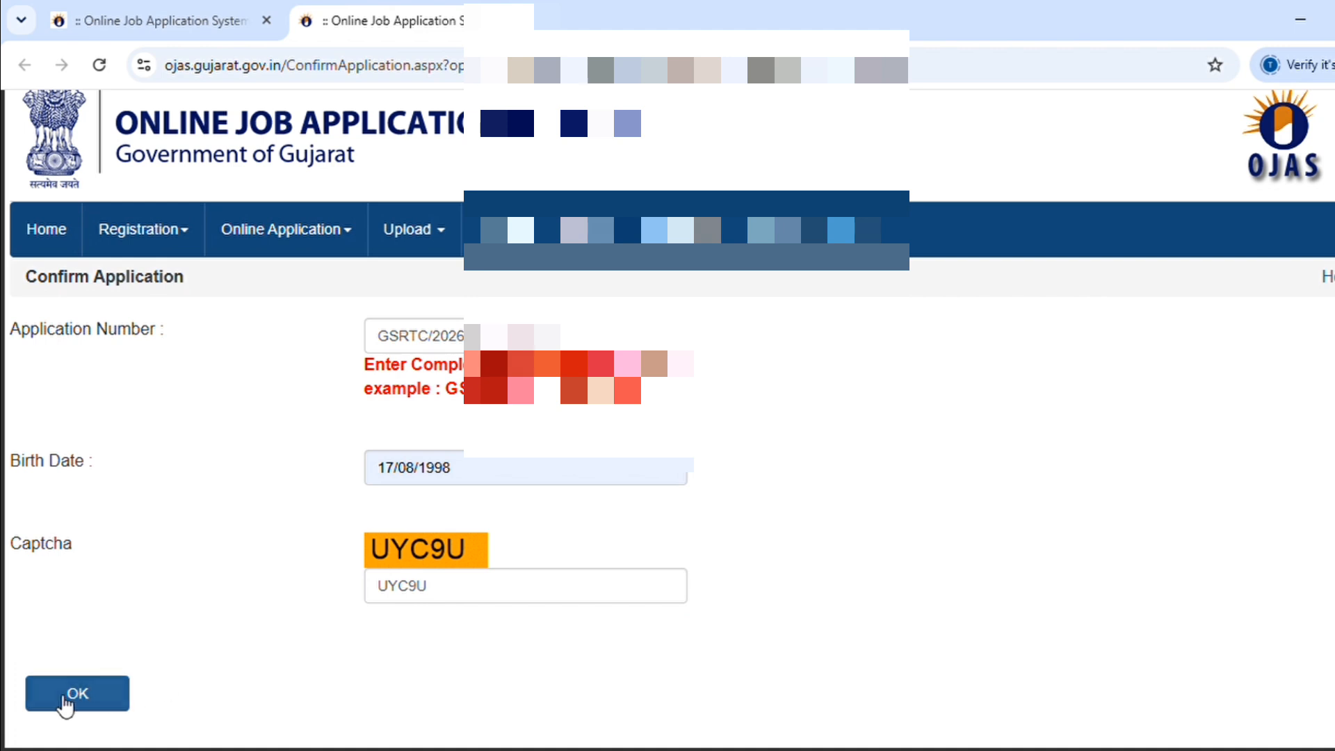
{"action": "left_click", "coordinate": [64, 698]}
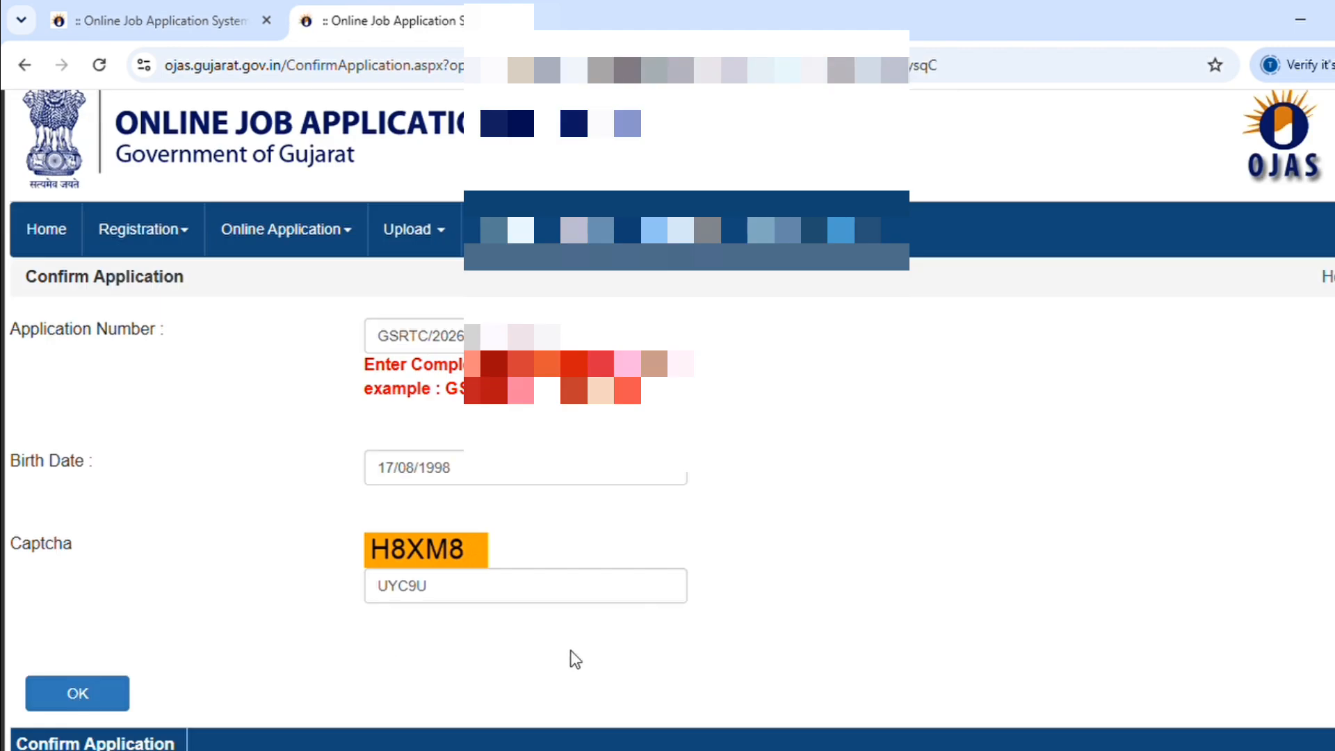
Step: Confirm the application below the details table and accept the final warning dialog
{"action": "scroll", "coordinate": [668, 417], "scroll_direction": "down", "scroll_amount": 8}
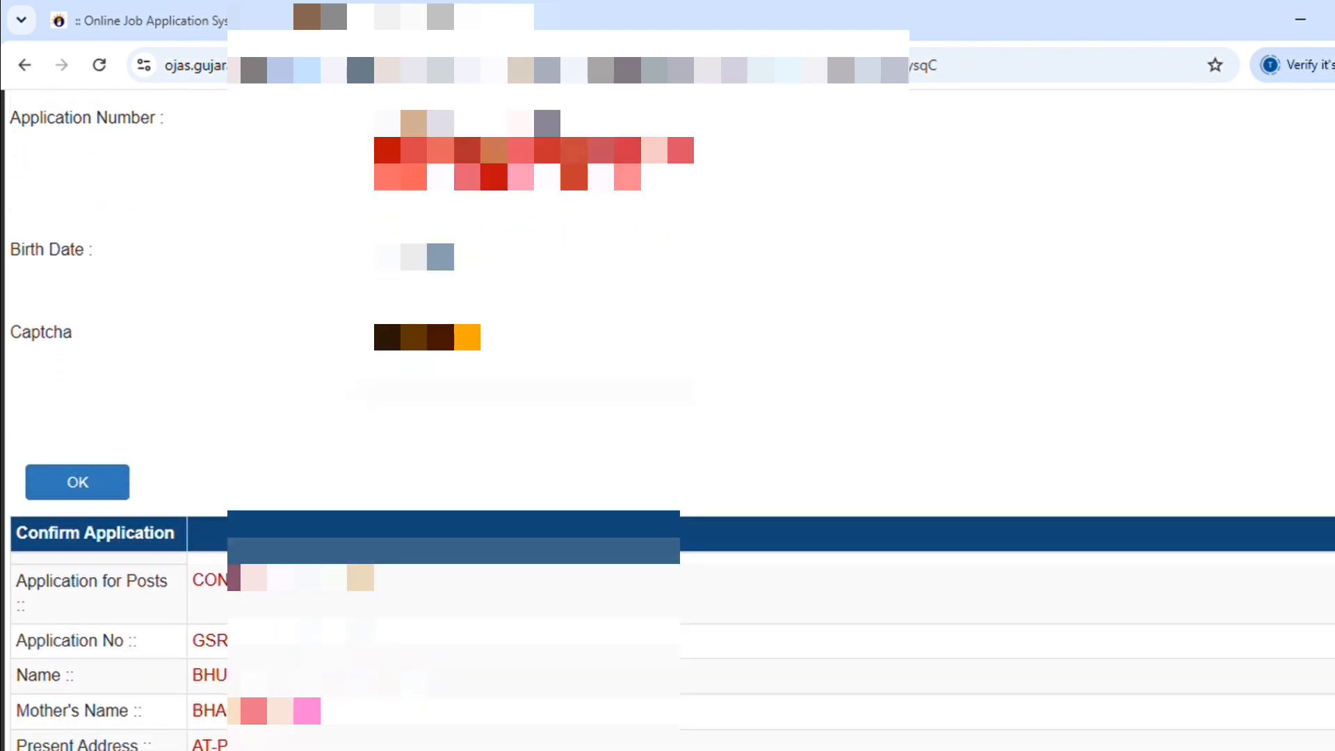
{"action": "scroll", "coordinate": [667, 417], "scroll_direction": "down", "scroll_amount": 2}
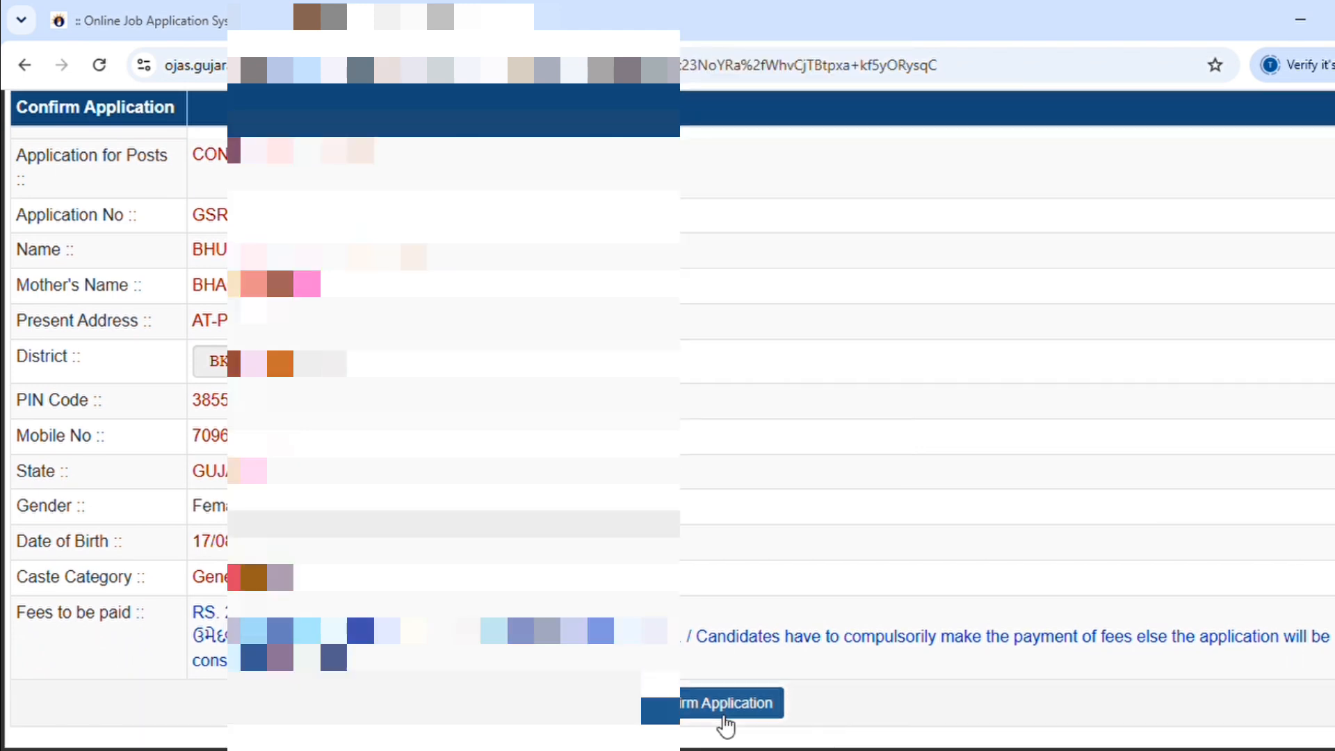
{"action": "left_click", "coordinate": [723, 723]}
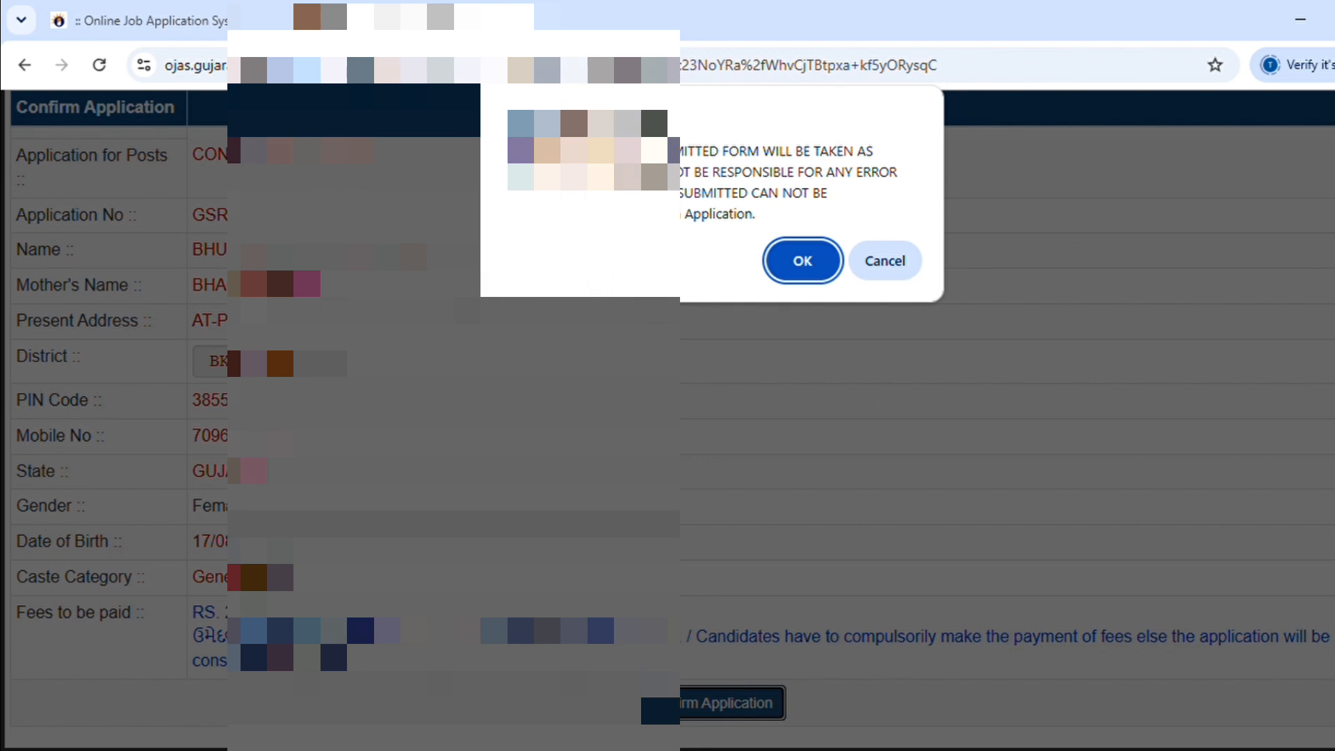
{"action": "left_click", "coordinate": [805, 262]}
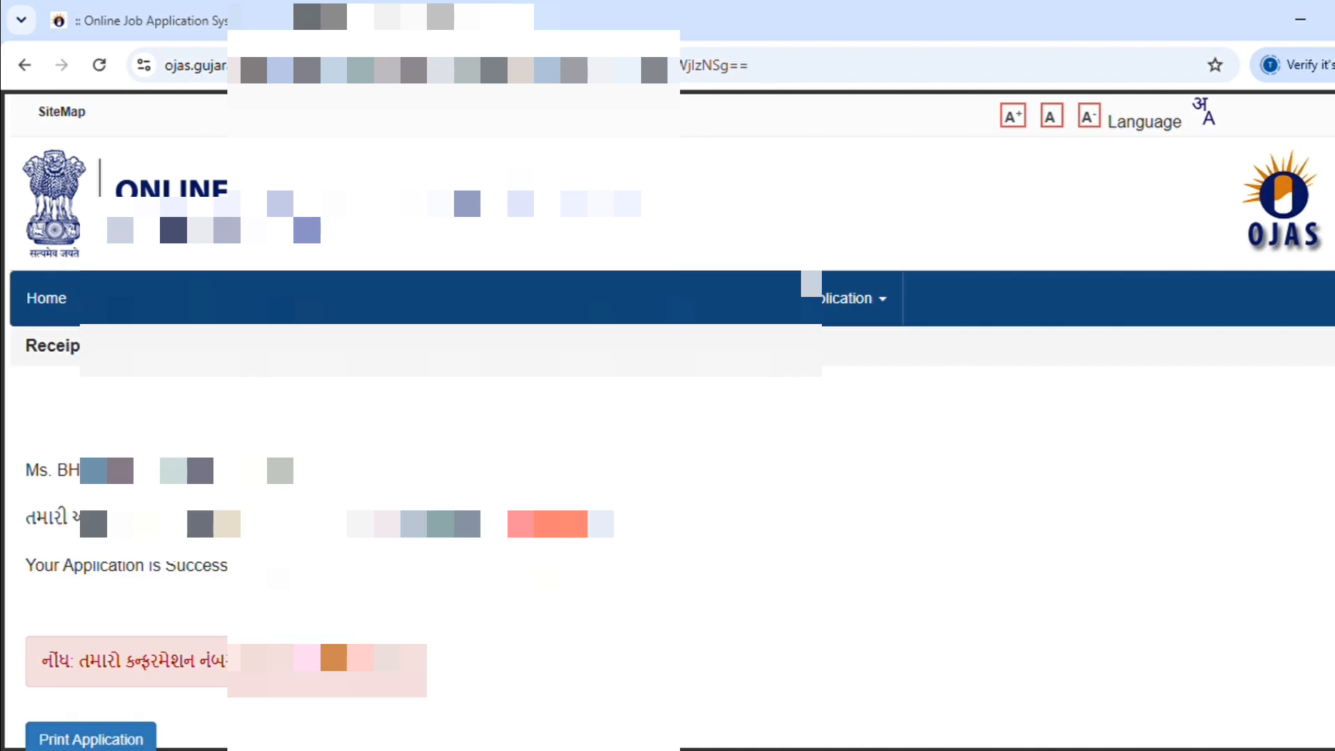
Step: Use Print Application on the receipt page to open the GSRTCAppForm PDF
{"action": "scroll", "coordinate": [1263, 420], "scroll_direction": "down", "scroll_amount": 2}
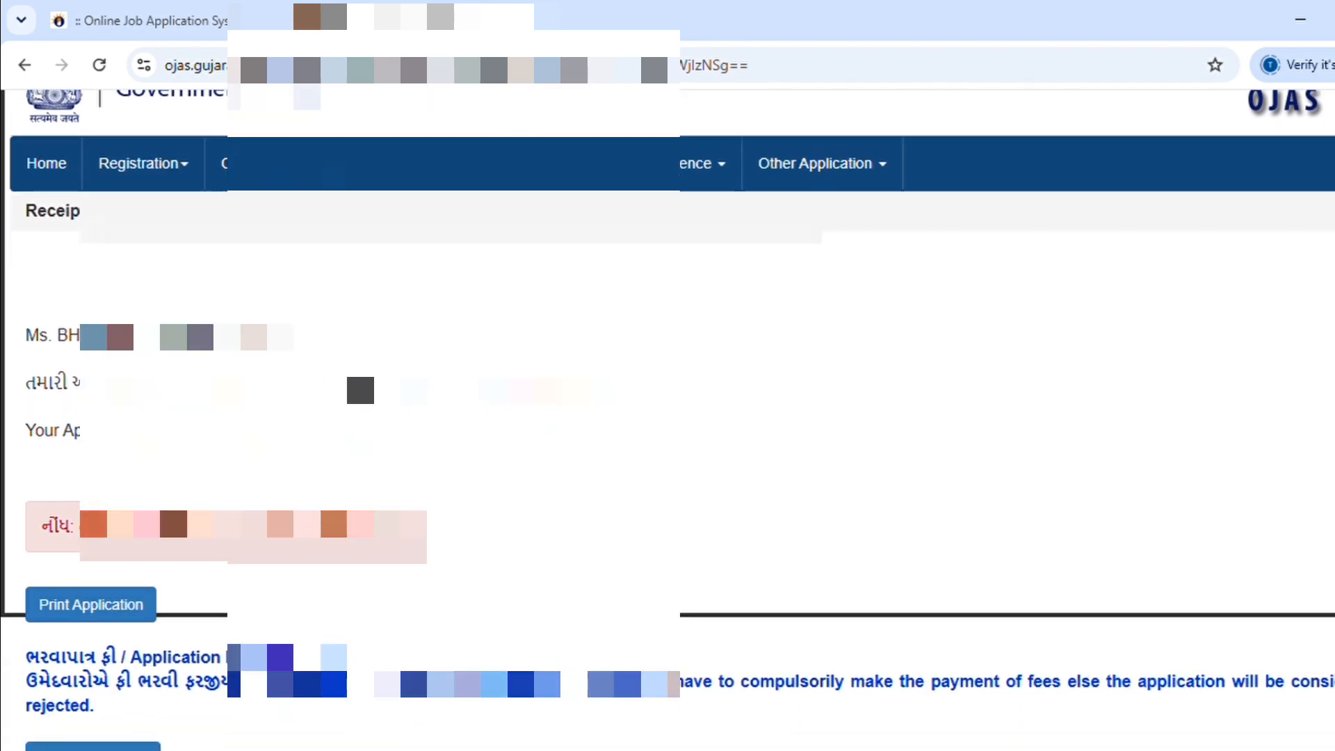
{"action": "scroll", "coordinate": [667, 417], "scroll_direction": "down", "scroll_amount": 1}
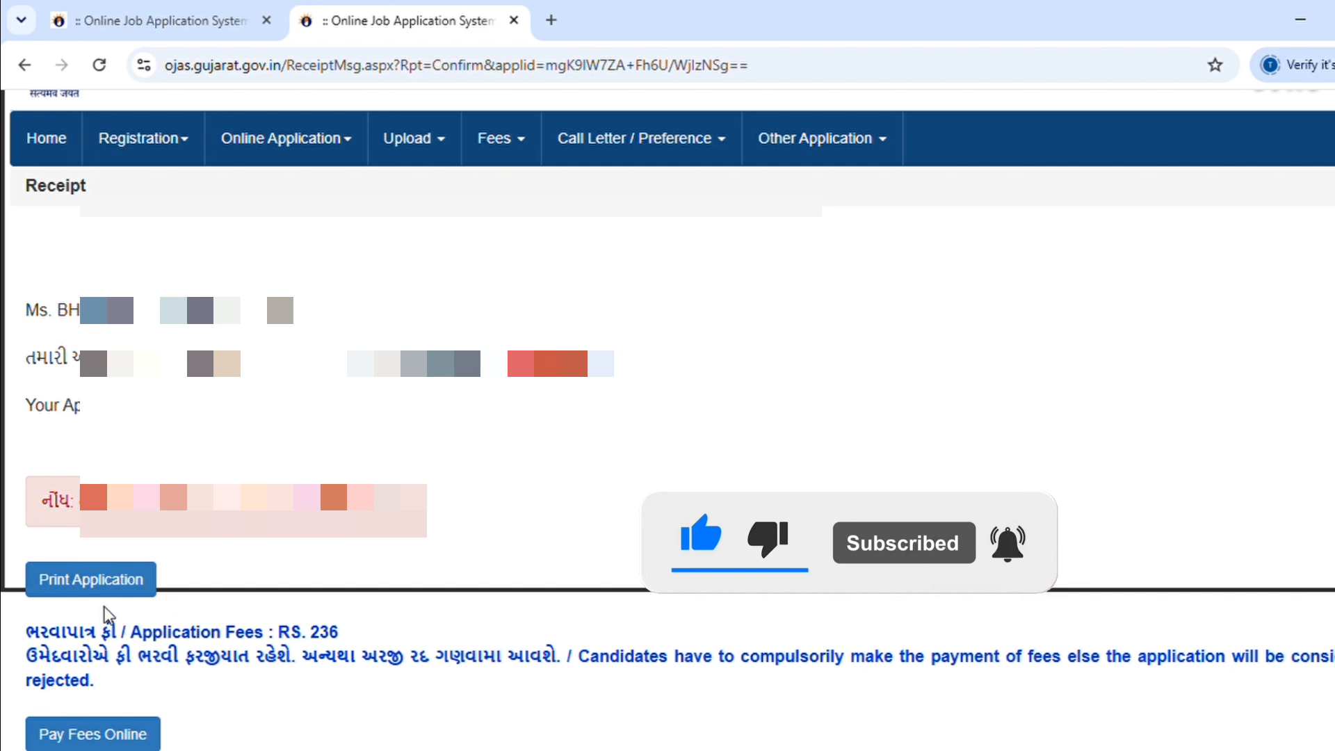
{"action": "left_click", "coordinate": [84, 582]}
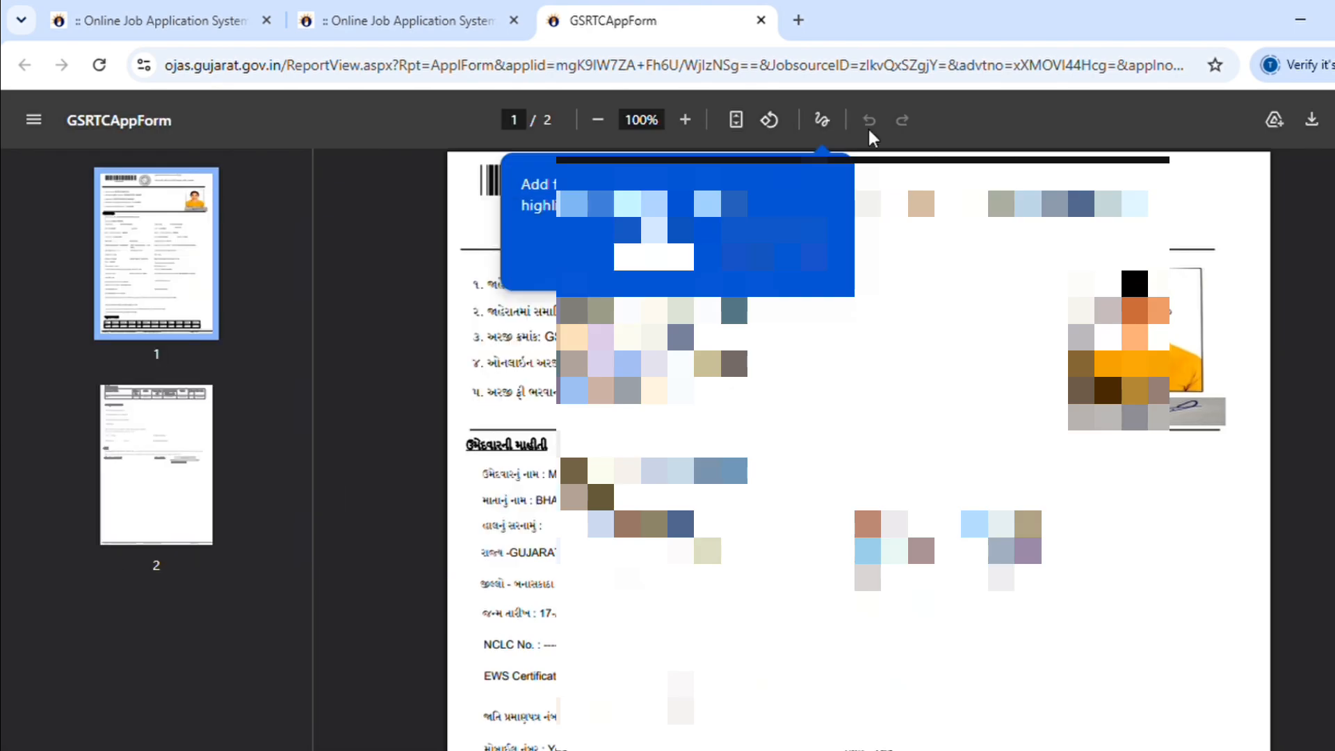
Step: Dismiss the Add highlight tip and review both GSRTCAppForm pages, scrolling back to the top
{"action": "left_click", "coordinate": [1237, 202]}
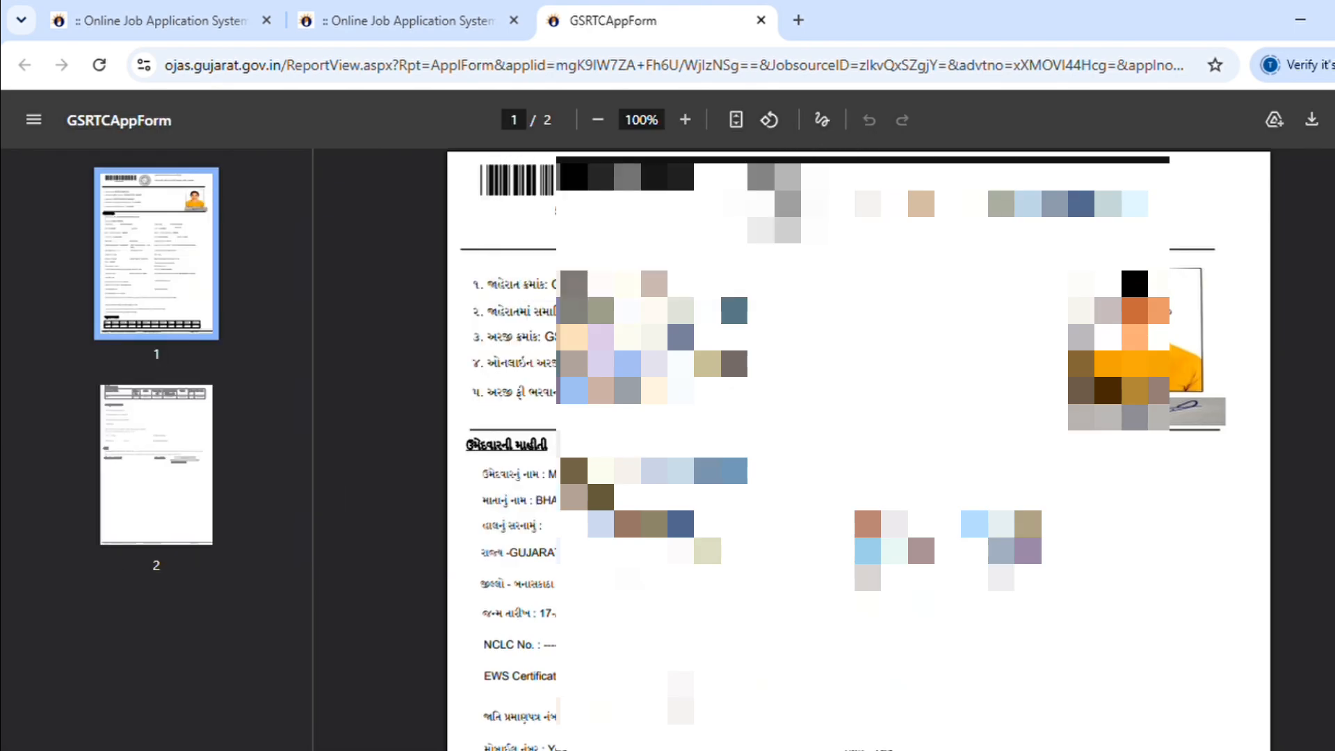
{"action": "scroll", "coordinate": [857, 449], "scroll_direction": "down", "scroll_amount": 15}
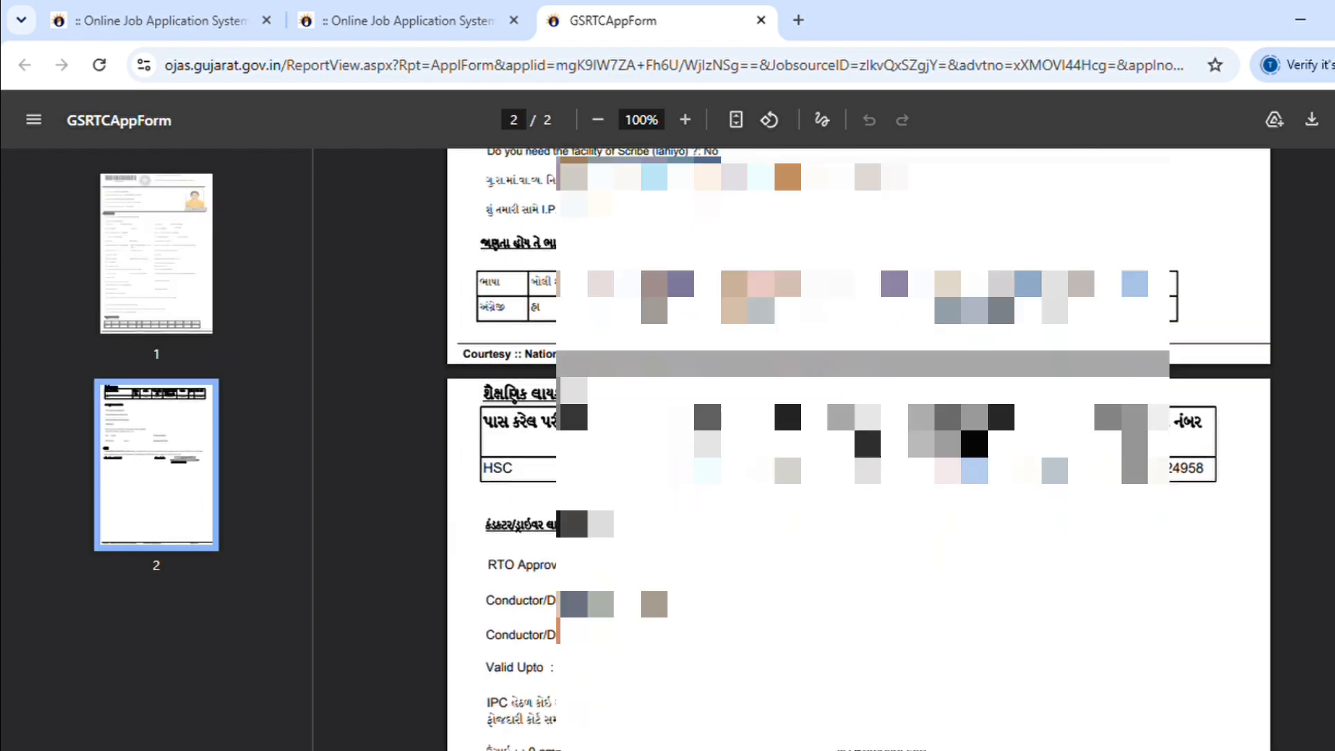
{"action": "scroll", "coordinate": [858, 449], "scroll_direction": "down", "scroll_amount": 2}
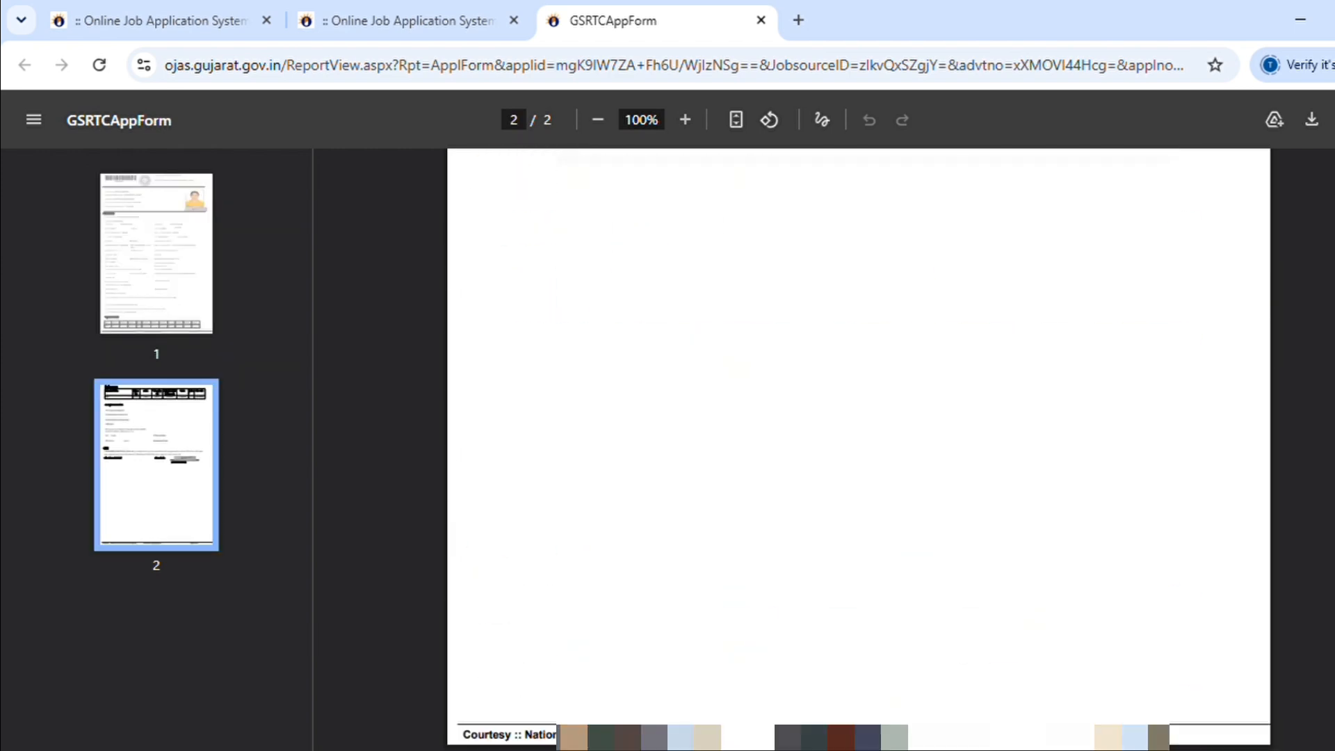
{"action": "scroll", "coordinate": [598, 287], "scroll_direction": "up", "scroll_amount": 3}
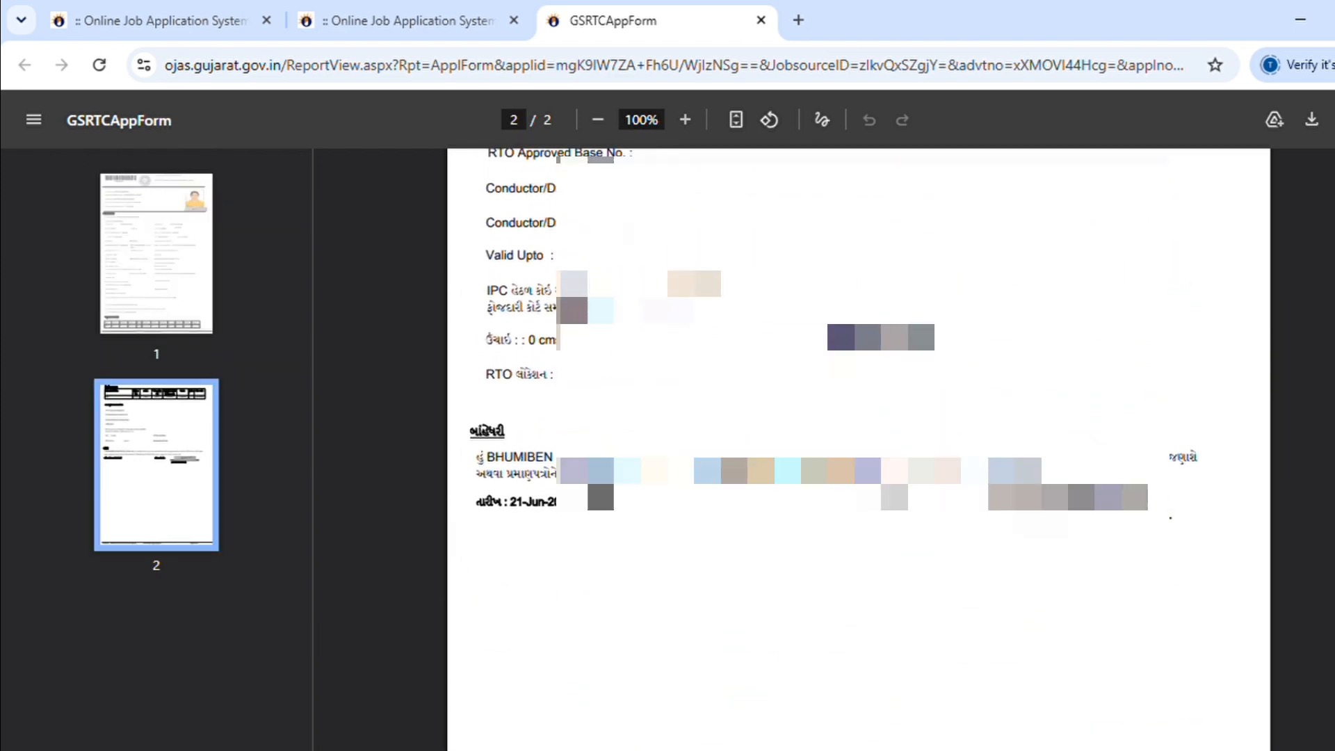
{"action": "scroll", "coordinate": [624, 393], "scroll_direction": "up", "scroll_amount": 1}
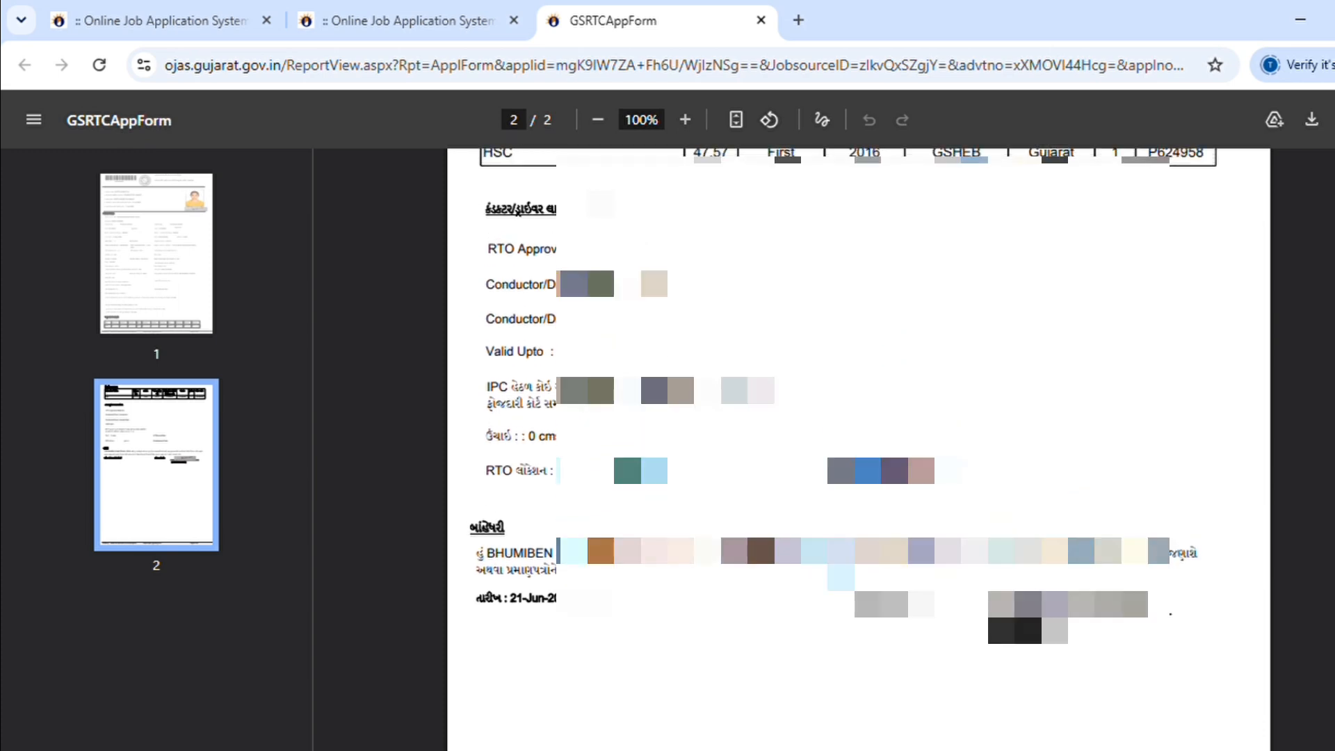
{"action": "scroll", "coordinate": [857, 449], "scroll_direction": "up", "scroll_amount": 2}
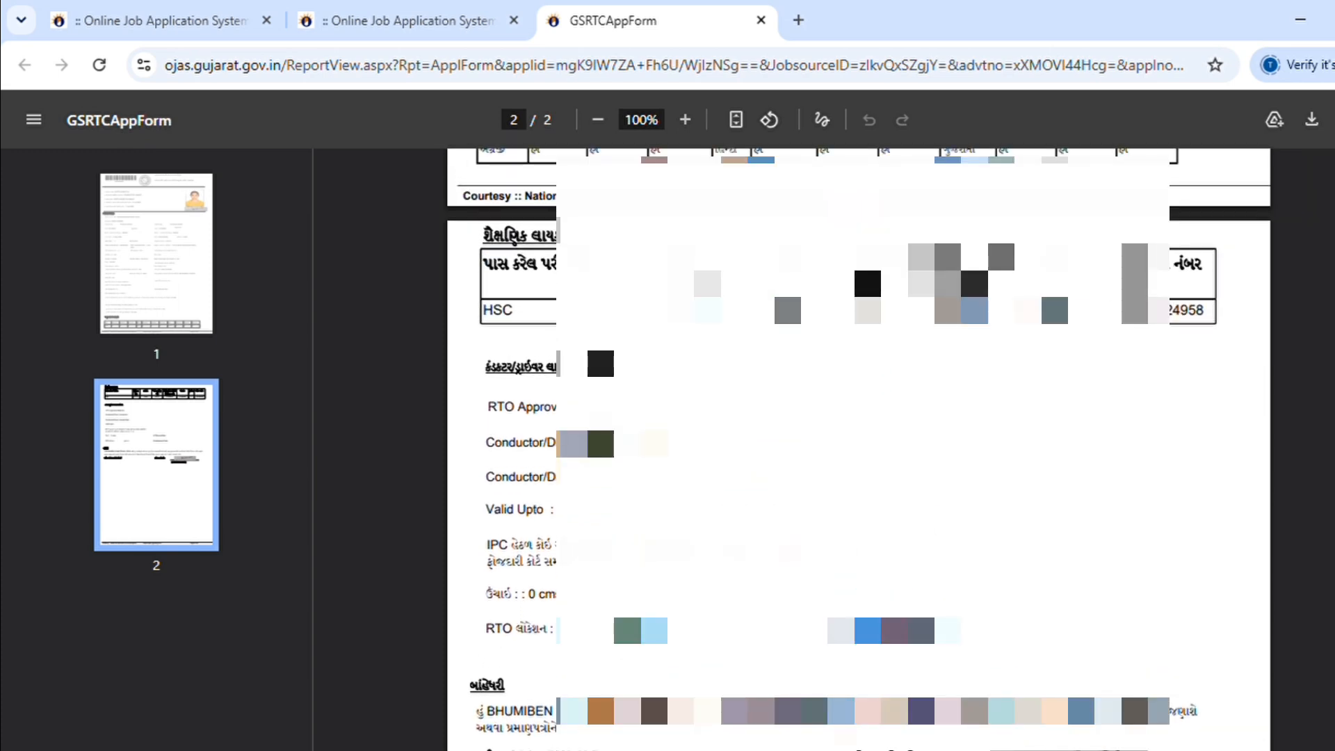
{"action": "scroll", "coordinate": [858, 449], "scroll_direction": "up", "scroll_amount": 1}
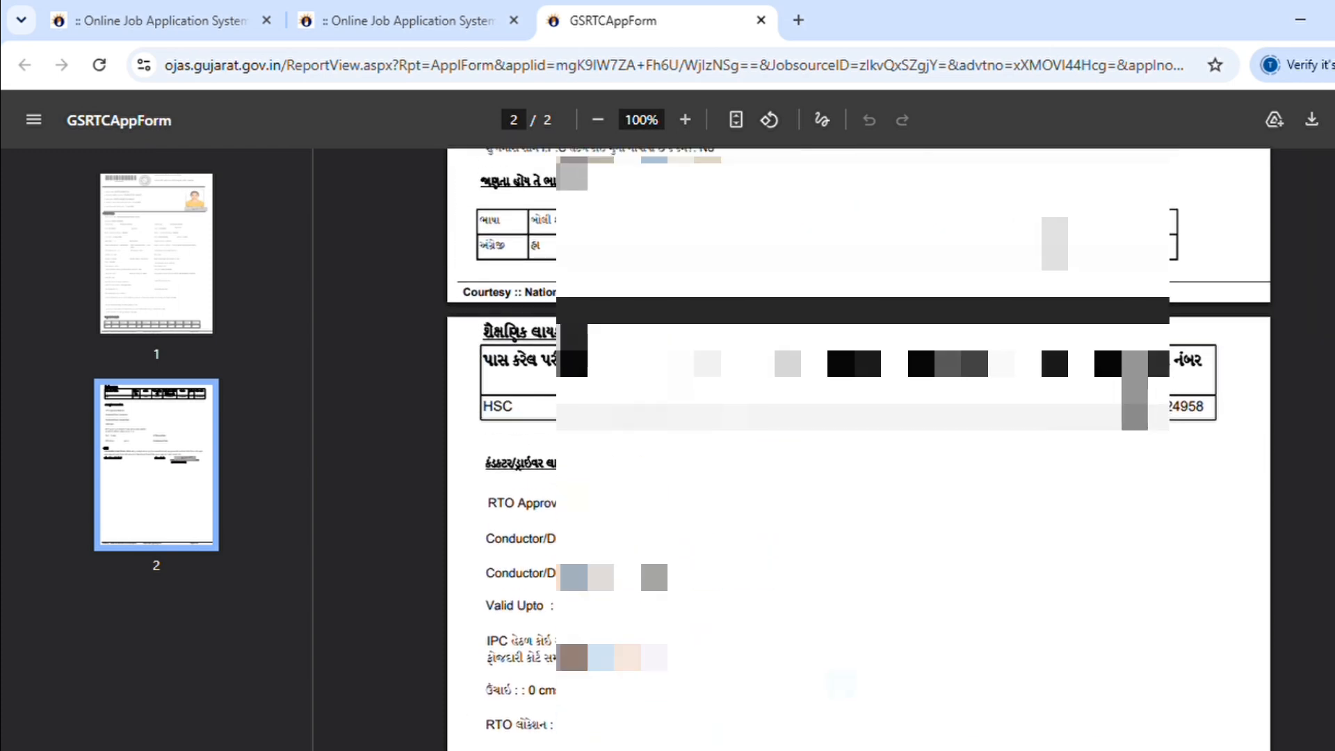